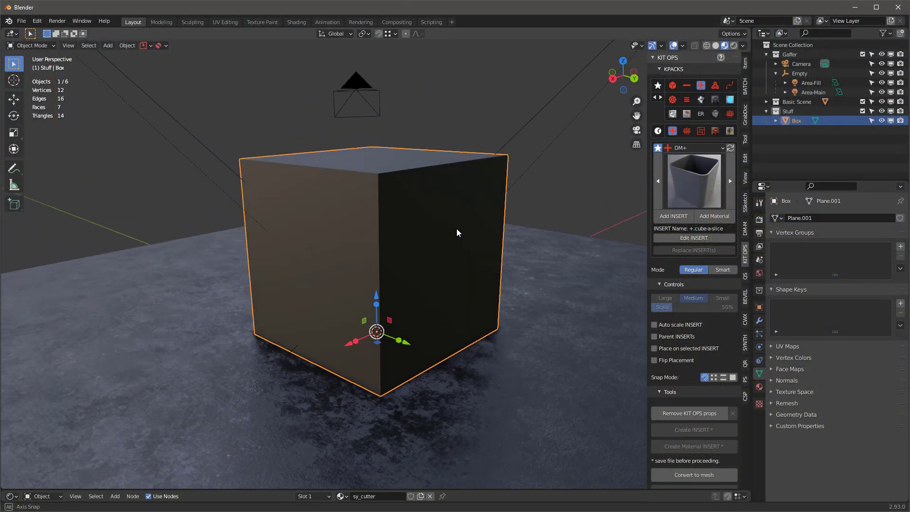
Pick the Floor-Hardwood material from the cw Wood KPACK in KIT OPS.
{"action": "middle_click_drag", "start_coordinate": [436, 120], "coordinate": [437, 130]}
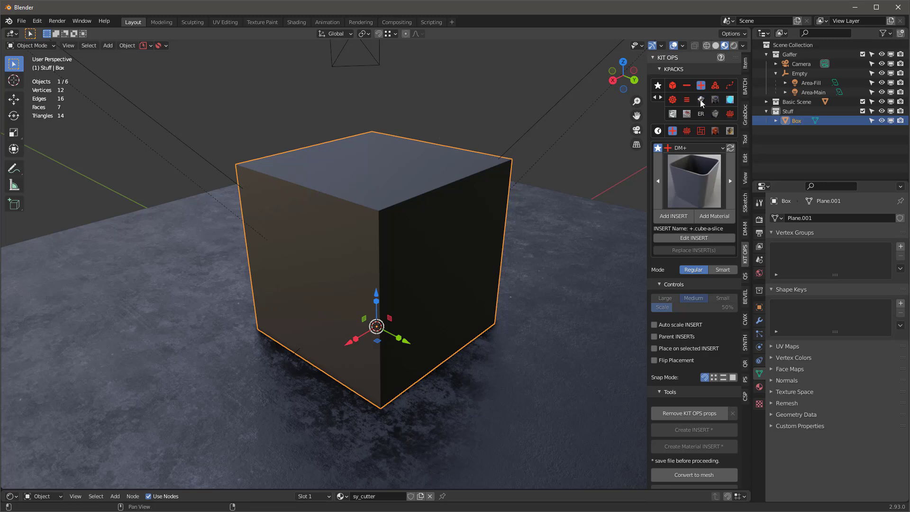
{"action": "mouse_move", "coordinate": [393, 176]}
{"action": "middle_mouse_down"}
{"action": "mouse_move", "coordinate": [393, 192]}
{"action": "mouse_move", "coordinate": [400, 170]}
{"action": "mouse_move", "coordinate": [383, 172]}
{"action": "middle_mouse_up"}
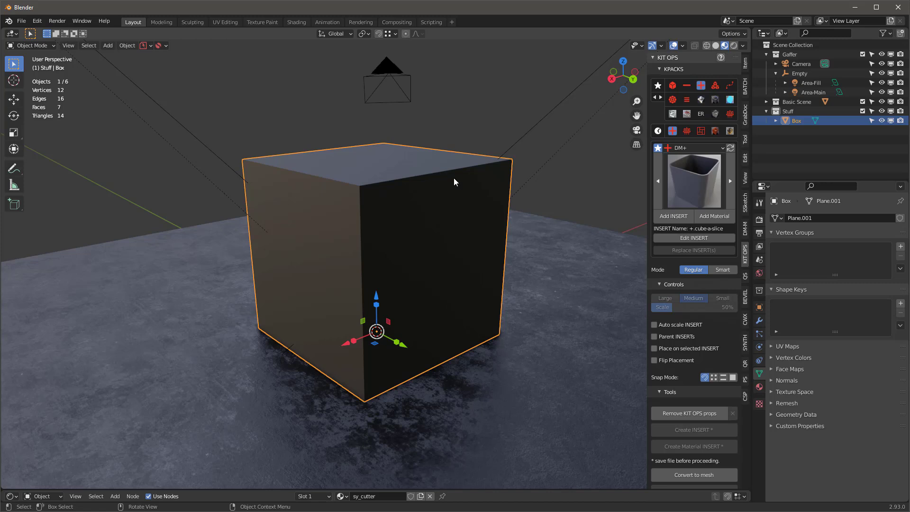
{"action": "middle_click_drag", "start_coordinate": [453, 181], "coordinate": [450, 184]}
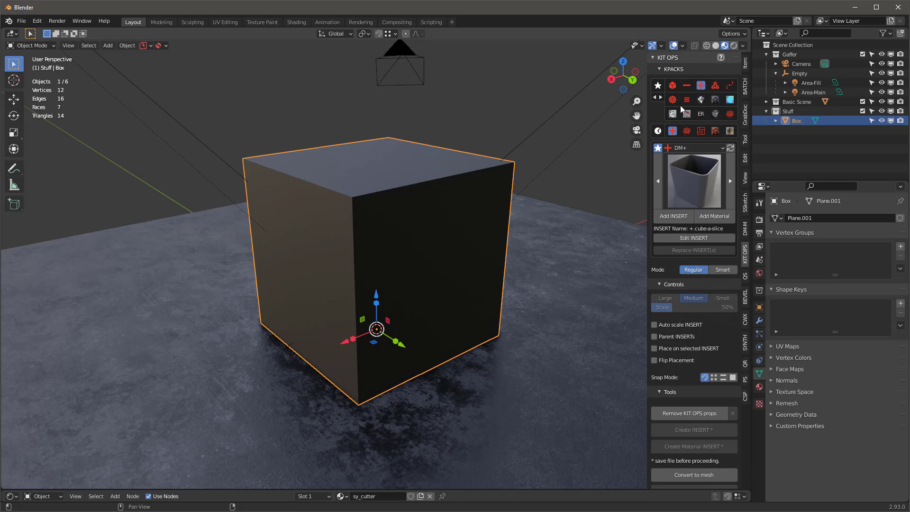
{"action": "left_click", "coordinate": [683, 149]}
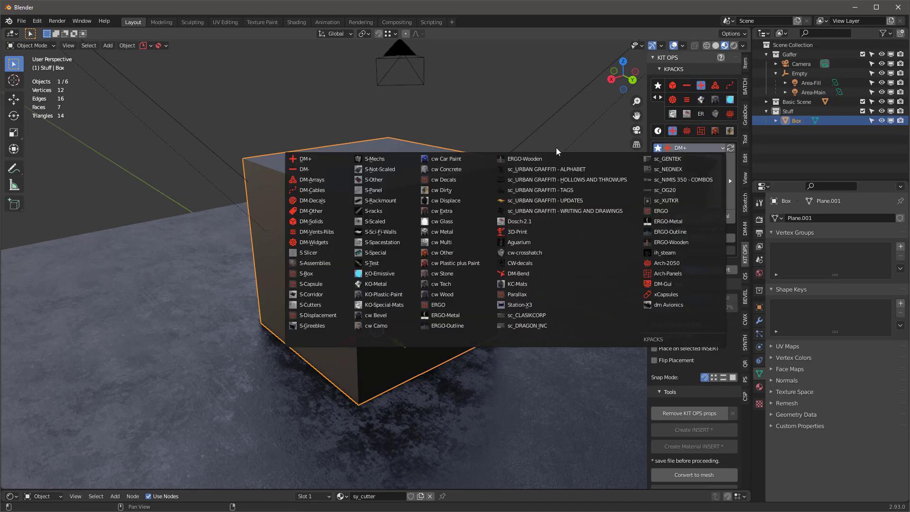
{"action": "left_click", "coordinate": [459, 294]}
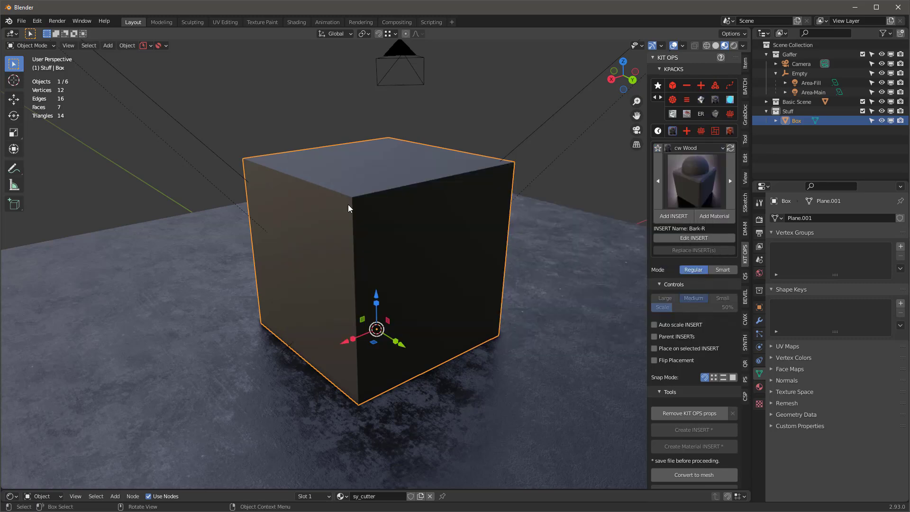
{"action": "middle_click_drag", "start_coordinate": [348, 204], "coordinate": [593, 223]}
{"action": "left_click", "coordinate": [698, 174]}
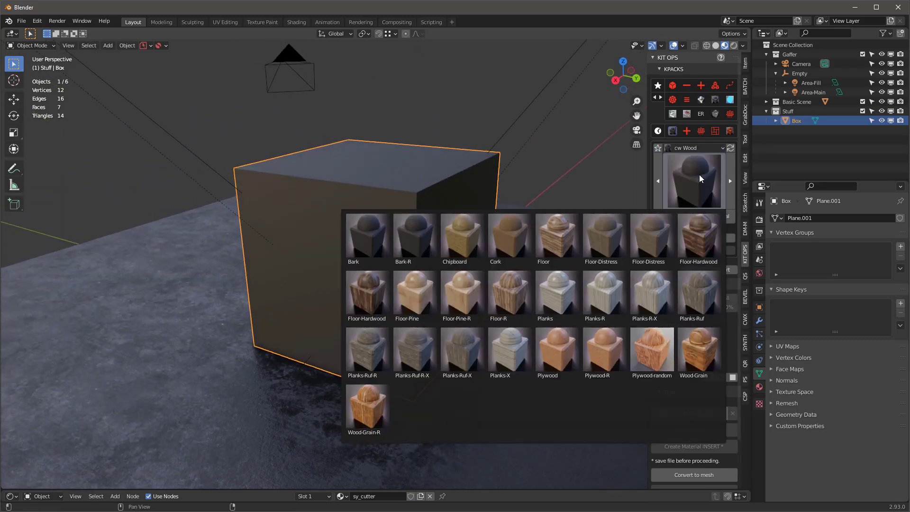
{"action": "left_click", "coordinate": [707, 242]}
Apply Floor-Hardwood to the floor plane, replacing its concrete look.
{"action": "middle_click_drag", "start_coordinate": [398, 188], "coordinate": [611, 313]}
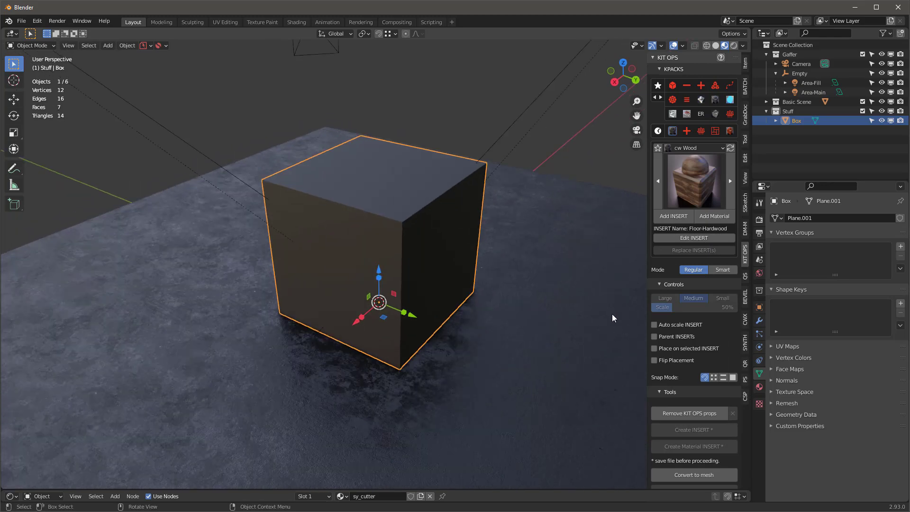
{"action": "left_click", "coordinate": [569, 297]}
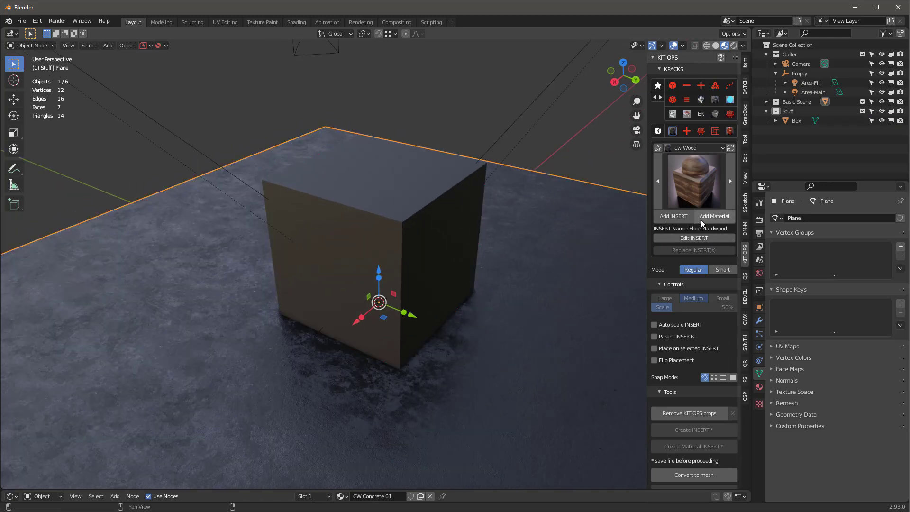
{"action": "left_click", "coordinate": [718, 218]}
{"action": "mouse_move", "coordinate": [521, 341]}
{"action": "middle_mouse_down"}
{"action": "mouse_move", "coordinate": [460, 353]}
{"action": "mouse_move", "coordinate": [399, 337]}
{"action": "mouse_move", "coordinate": [451, 357]}
{"action": "mouse_move", "coordinate": [525, 326]}
{"action": "middle_mouse_up"}
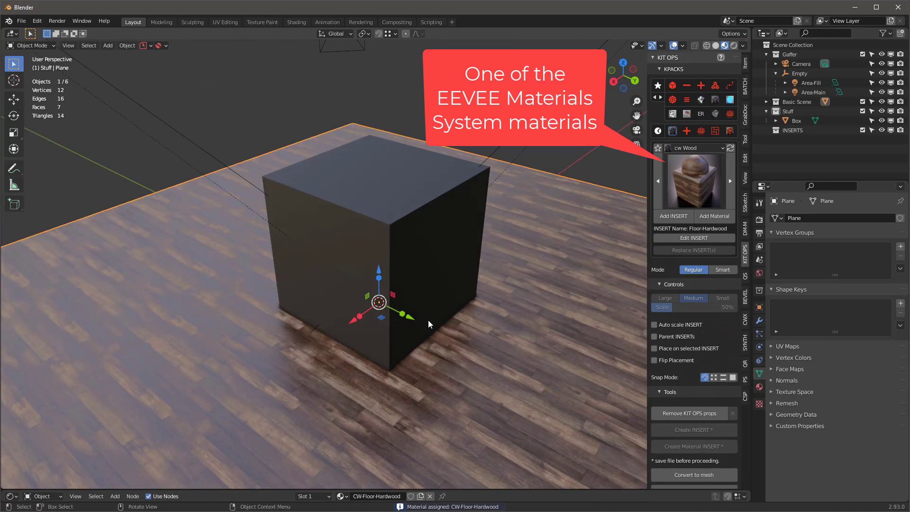
{"action": "middle_click_drag", "start_coordinate": [431, 319], "coordinate": [438, 302]}
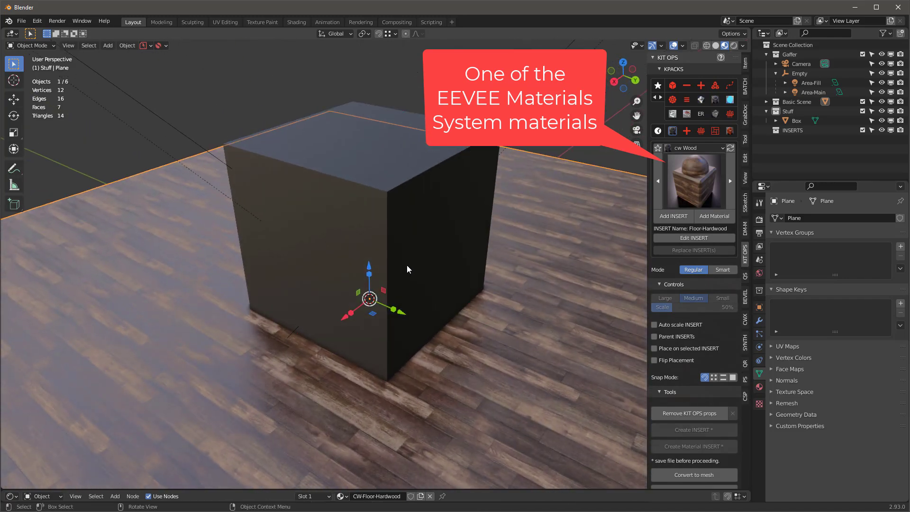
Enlarge the bottom area as an Image Editor showing cw-hardwood-2K-H.jpg.
{"action": "left_click_drag", "start_coordinate": [154, 488], "coordinate": [152, 326]}
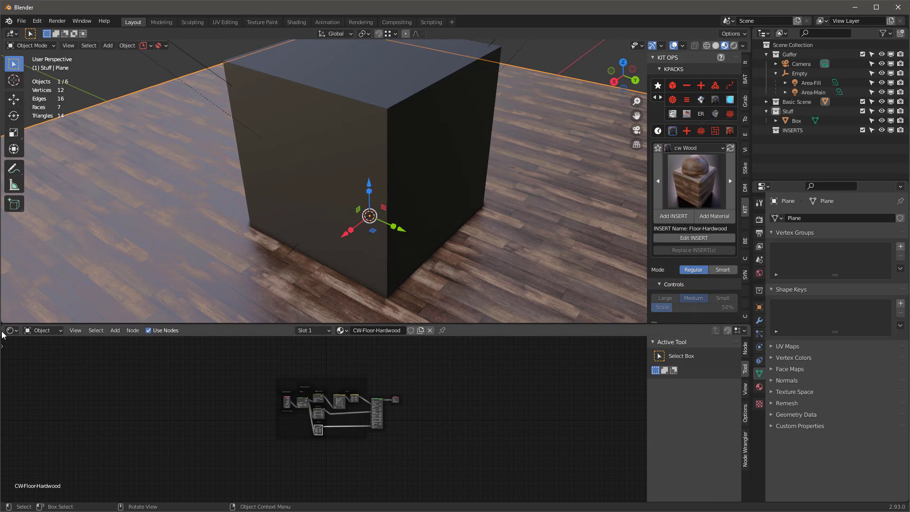
{"action": "left_click", "coordinate": [11, 330]}
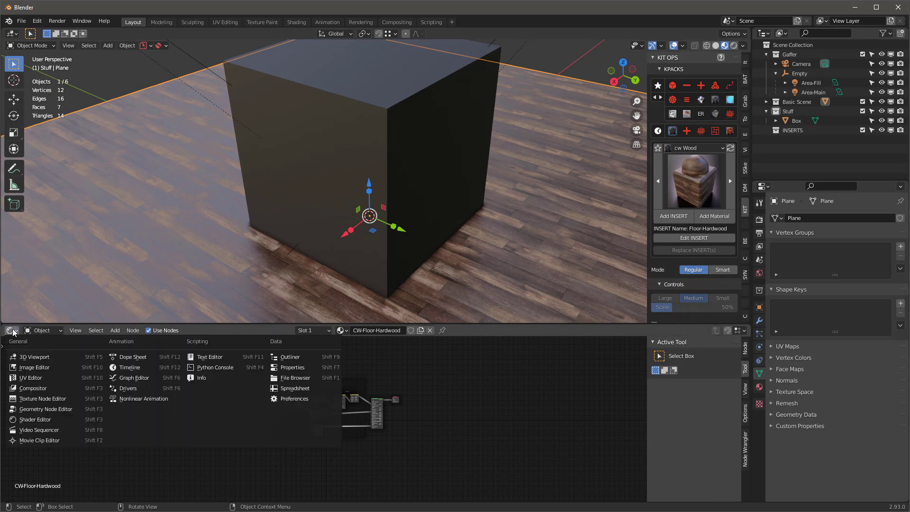
{"action": "left_click", "coordinate": [38, 367]}
{"action": "left_click", "coordinate": [340, 329]}
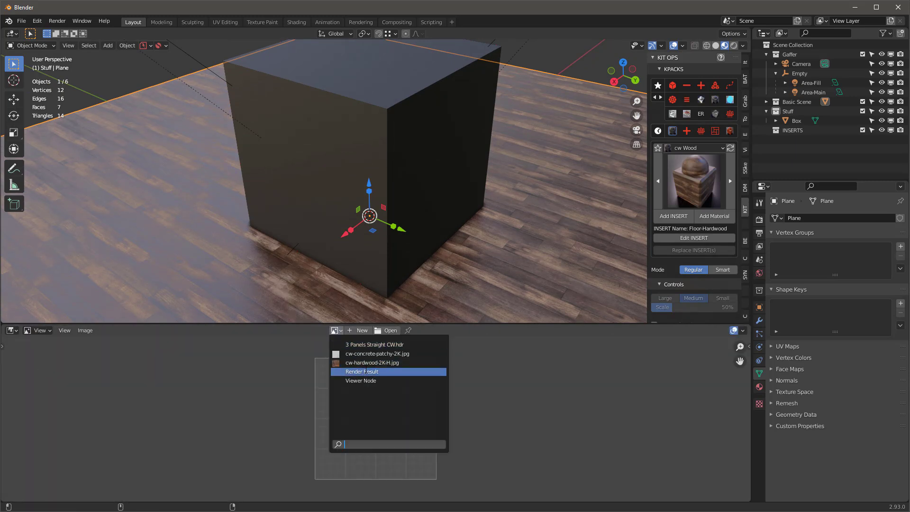
{"action": "left_click", "coordinate": [360, 371]}
{"action": "scroll", "coordinate": [265, 432], "scroll_direction": "down", "scroll_amount": 6}
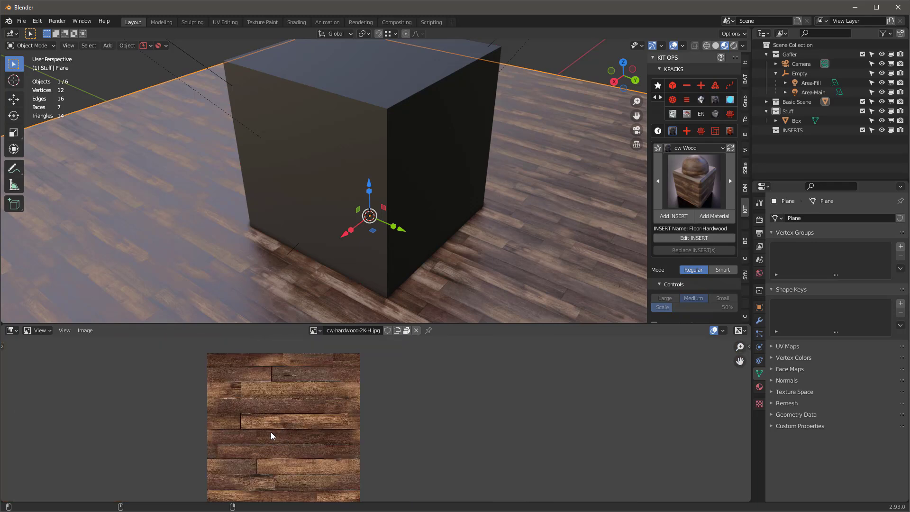
{"action": "middle_click_drag", "start_coordinate": [271, 435], "coordinate": [300, 420]}
Apply the Floor-Hardwood material to the Box as well.
{"action": "middle_click_drag", "start_coordinate": [529, 204], "coordinate": [502, 222]}
{"action": "middle_click_drag", "start_coordinate": [497, 387], "coordinate": [496, 380]}
{"action": "middle_click_drag", "start_coordinate": [469, 265], "coordinate": [447, 167]}
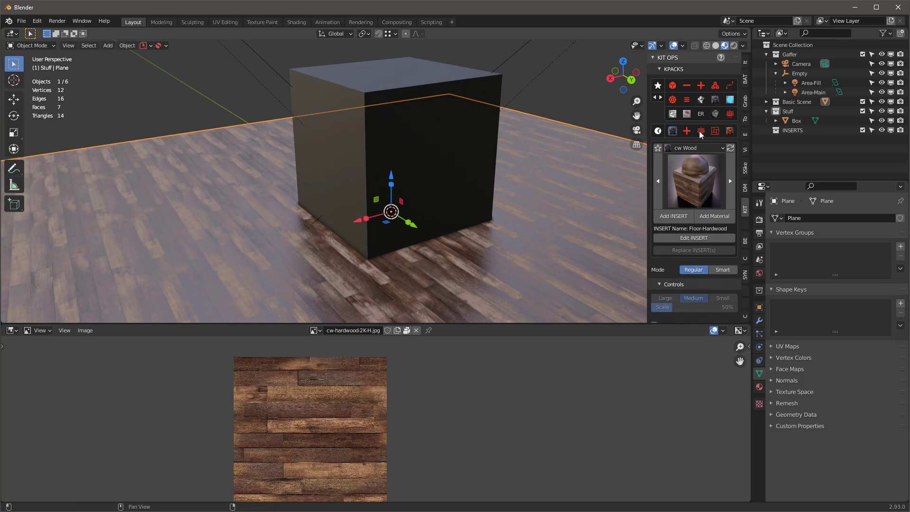
{"action": "left_click", "coordinate": [433, 78]}
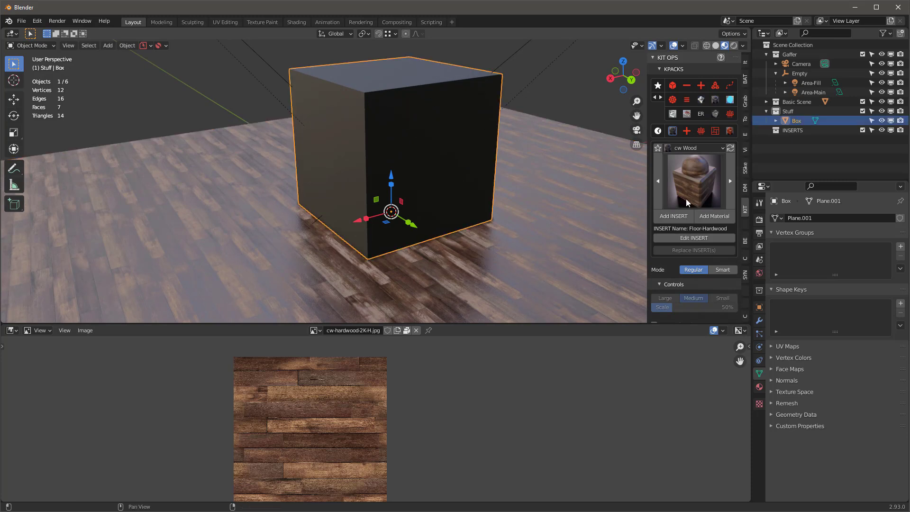
{"action": "left_click", "coordinate": [717, 219]}
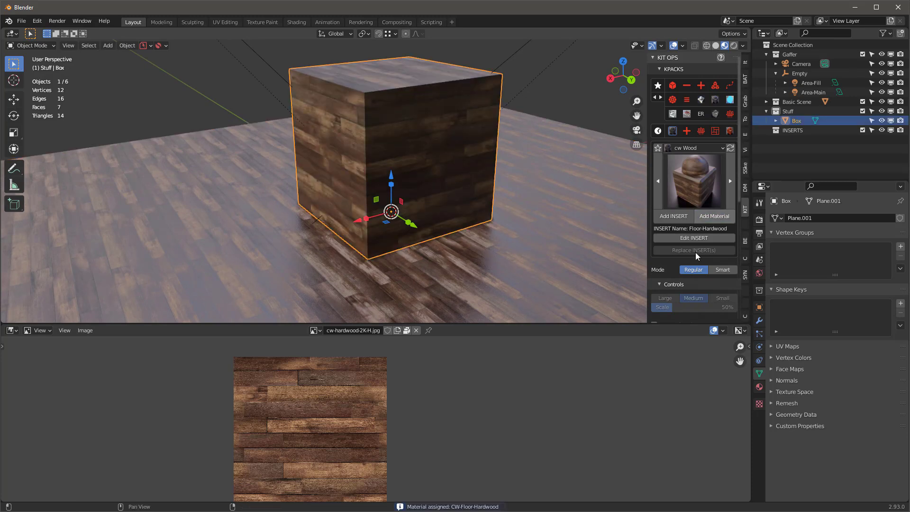
{"action": "middle_click_drag", "start_coordinate": [457, 123], "coordinate": [398, 305]}
{"action": "left_click", "coordinate": [315, 330]}
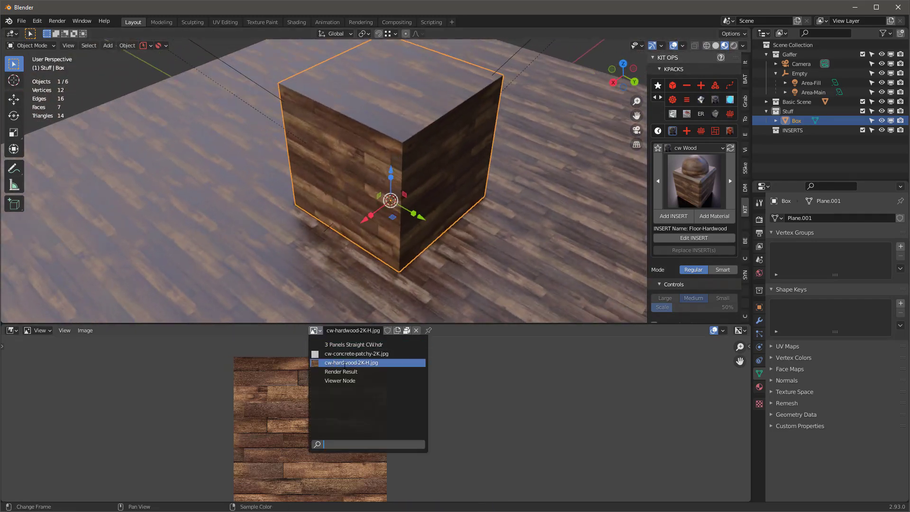
Show the Shader Editor, cut then restore the Hue Saturation Value to Base Color link.
{"action": "left_click", "coordinate": [12, 331]}
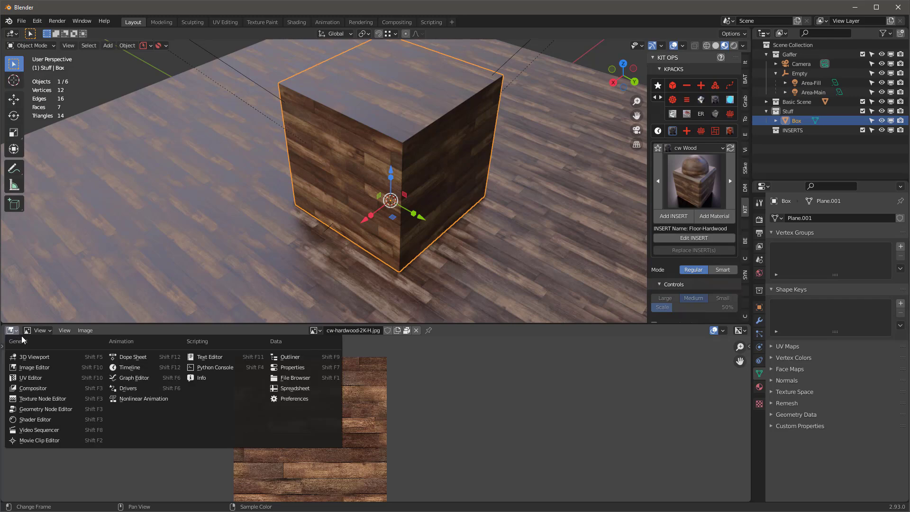
{"action": "left_click", "coordinate": [41, 421]}
{"action": "scroll", "coordinate": [491, 387], "scroll_direction": "up", "scroll_amount": 4}
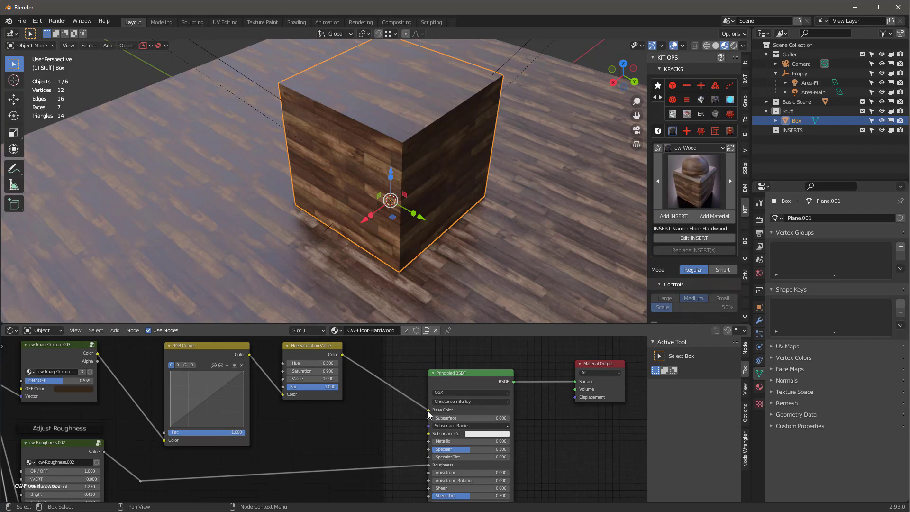
{"action": "left_click_drag", "start_coordinate": [428, 410], "coordinate": [418, 406]}
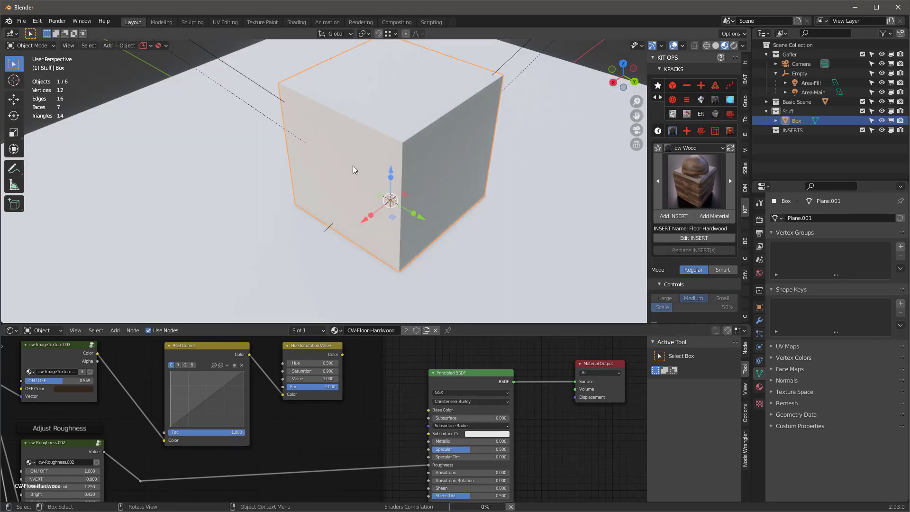
{"action": "middle_click_drag", "start_coordinate": [375, 232], "coordinate": [439, 193]}
{"action": "left_click_drag", "start_coordinate": [342, 355], "coordinate": [428, 410]}
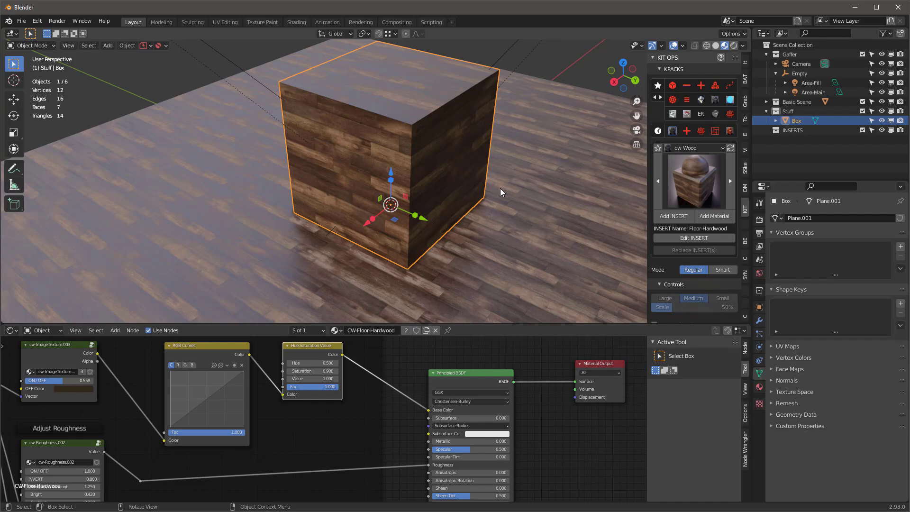
Orbit around the wood-textured box to inspect its sides and top.
{"action": "middle_click_drag", "start_coordinate": [500, 188], "coordinate": [525, 178]}
{"action": "middle_click_drag", "start_coordinate": [423, 83], "coordinate": [453, 93]}
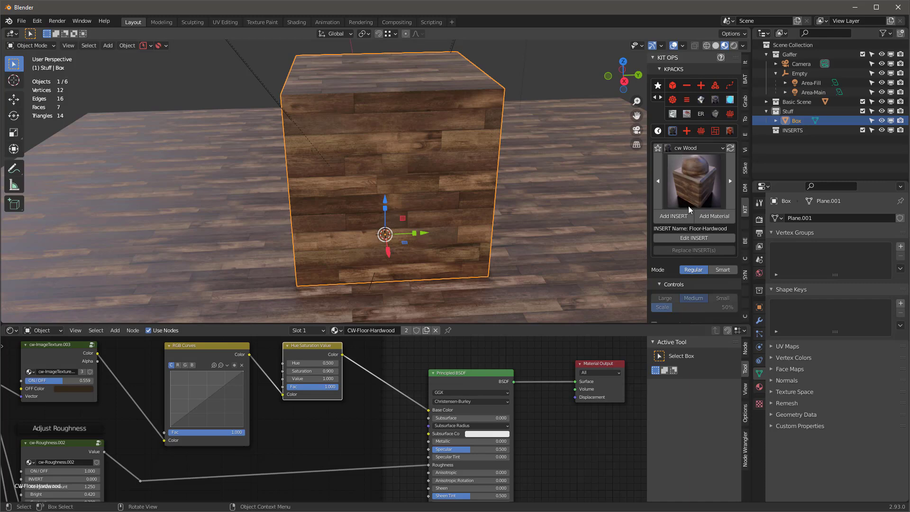
{"action": "middle_click_drag", "start_coordinate": [424, 139], "coordinate": [404, 139]}
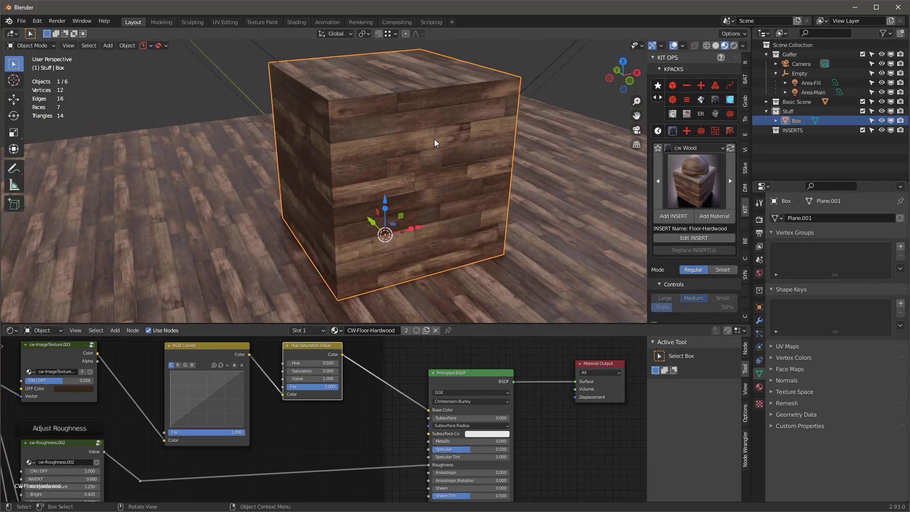
{"action": "middle_click_drag", "start_coordinate": [433, 137], "coordinate": [461, 142]}
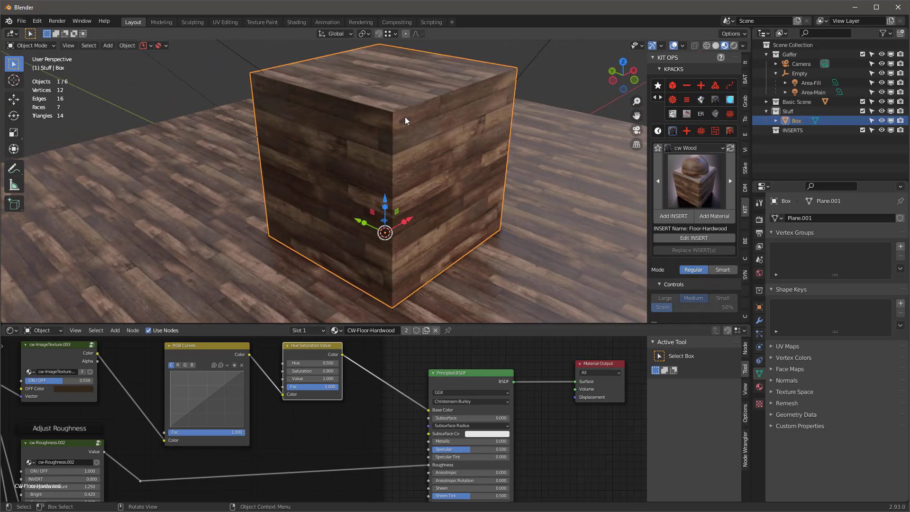
{"action": "middle_click_drag", "start_coordinate": [405, 119], "coordinate": [495, 140]}
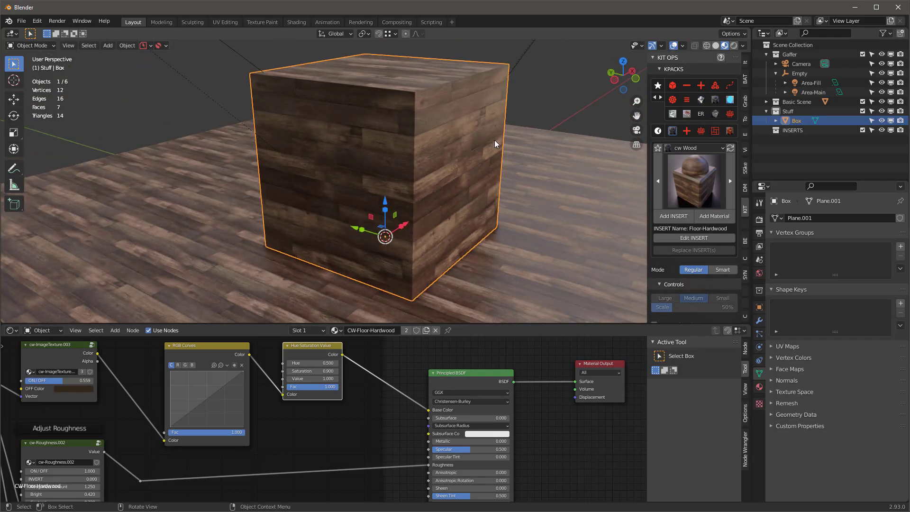
{"action": "middle_click_drag", "start_coordinate": [491, 141], "coordinate": [423, 144]}
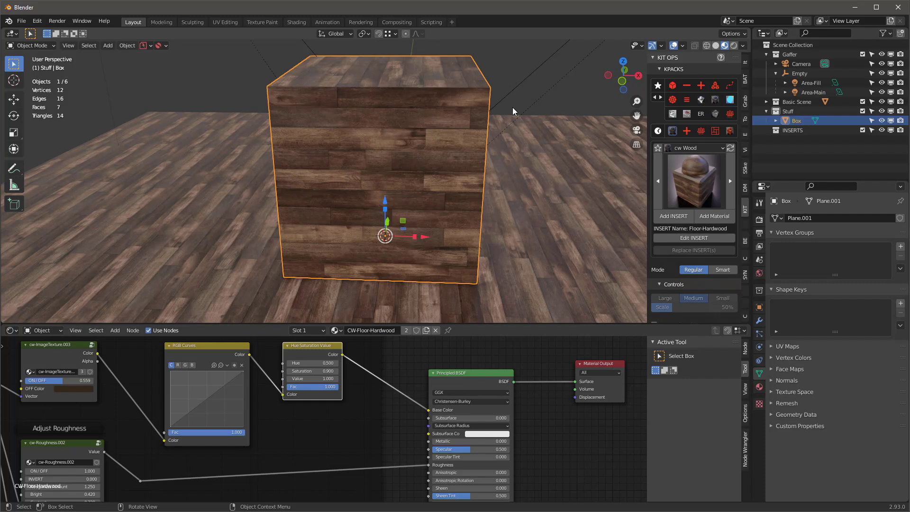
{"action": "middle_click_drag", "start_coordinate": [358, 190], "coordinate": [389, 188]}
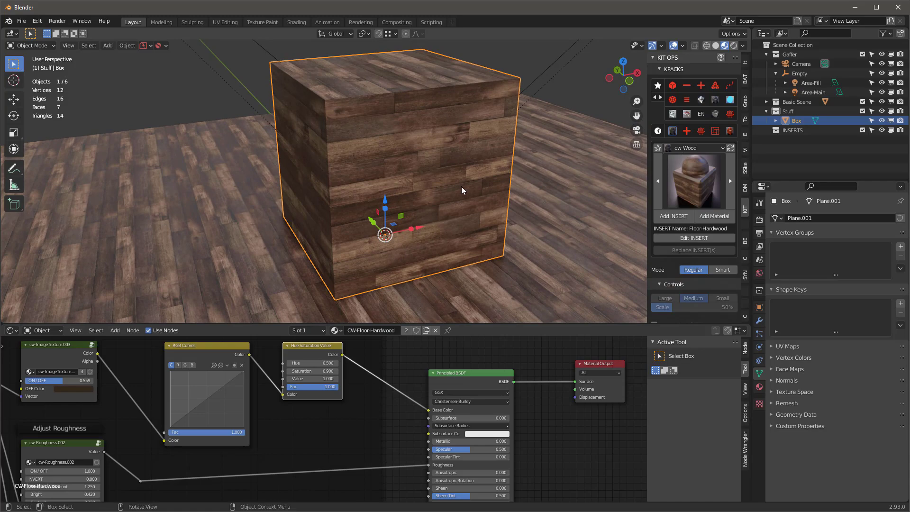
{"action": "mouse_move", "coordinate": [461, 186]}
{"action": "middle_mouse_down"}
{"action": "mouse_move", "coordinate": [278, 171]}
{"action": "mouse_move", "coordinate": [467, 175]}
{"action": "middle_mouse_up"}
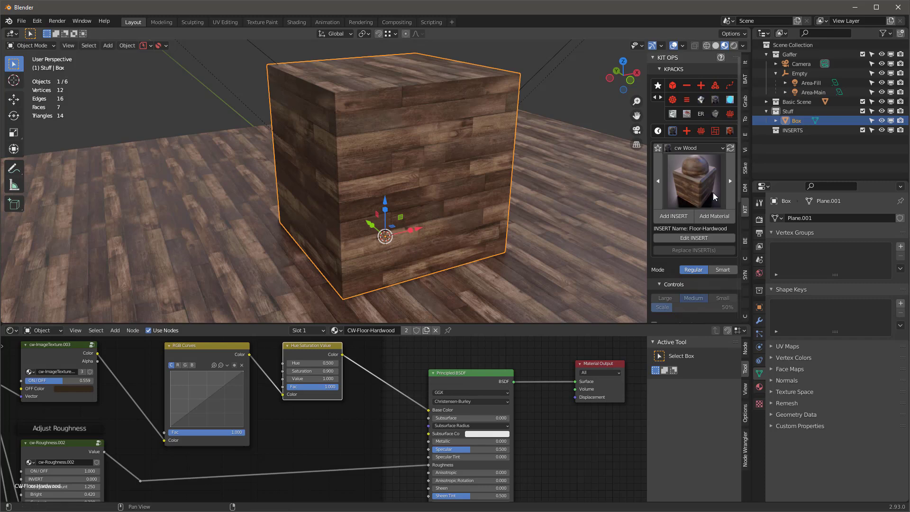
Apply the sy_alum_matte metal material to the box, then switch back to cw Wood.
{"action": "scroll", "coordinate": [711, 182], "scroll_direction": "down", "scroll_amount": 1, "text": "ctrl"}
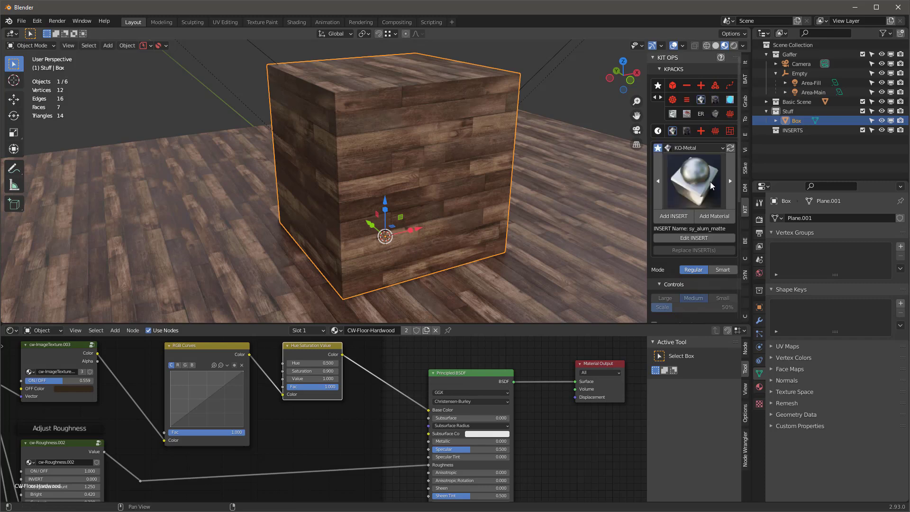
{"action": "left_click", "coordinate": [711, 216]}
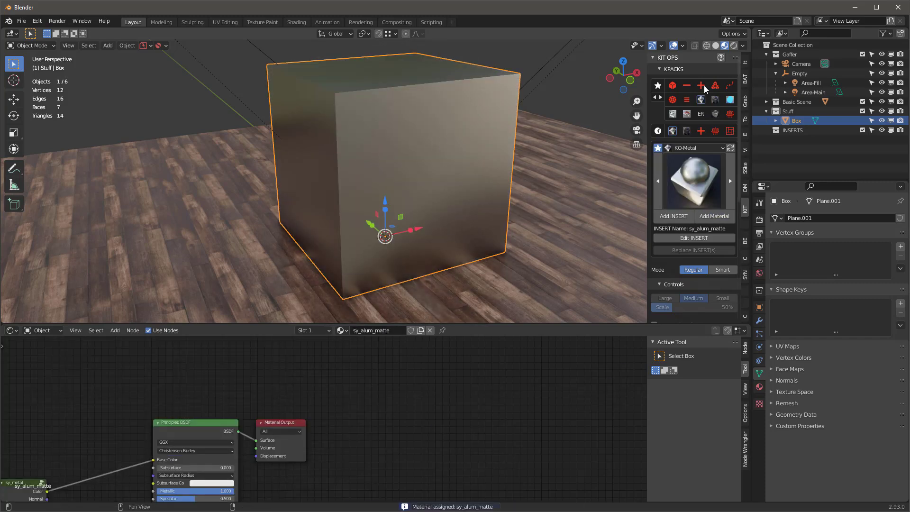
{"action": "left_click", "coordinate": [672, 132]}
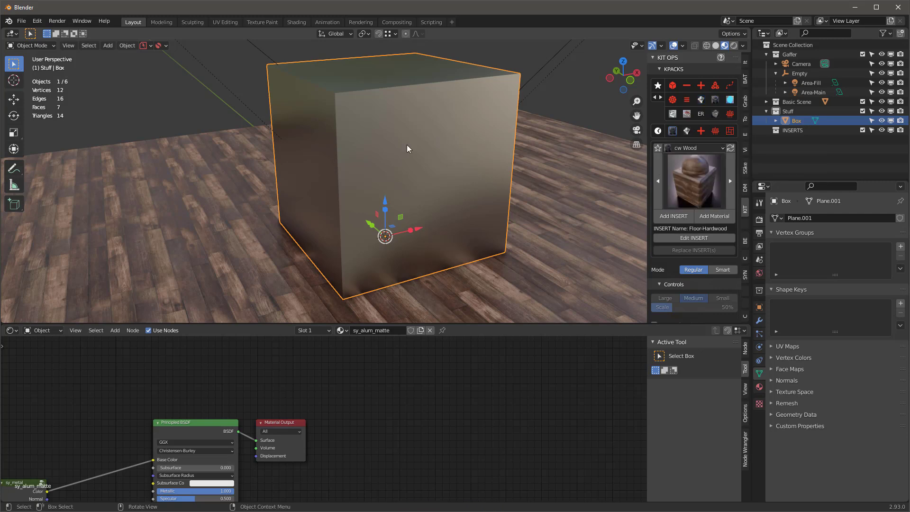
{"action": "middle_click_drag", "start_coordinate": [407, 145], "coordinate": [467, 117]}
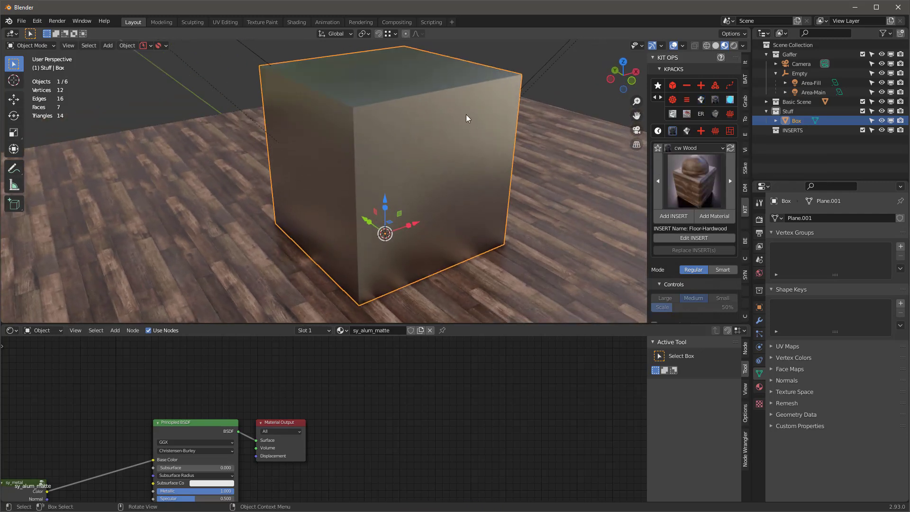
Unplug the floor's wood colour, set its Base Color to dark red, reselect Box.
{"action": "left_click", "coordinate": [525, 282]}
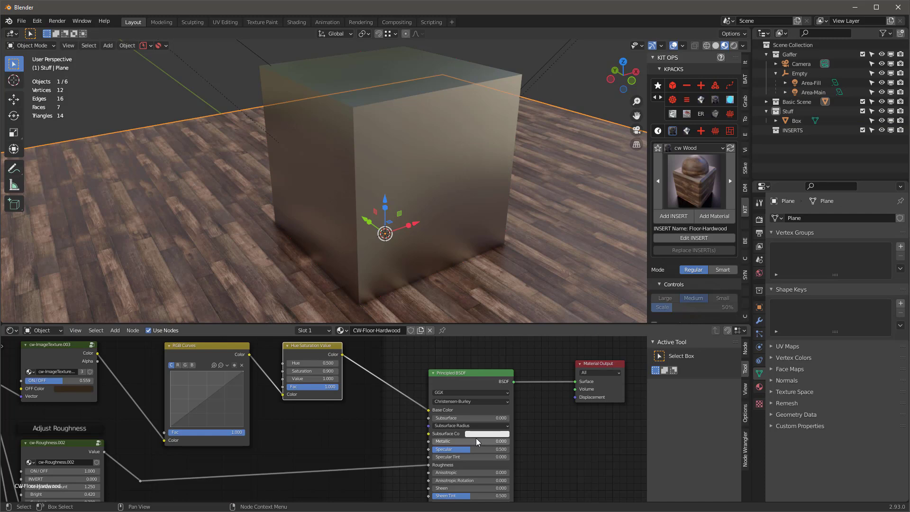
{"action": "left_click_drag", "start_coordinate": [428, 410], "coordinate": [411, 405]}
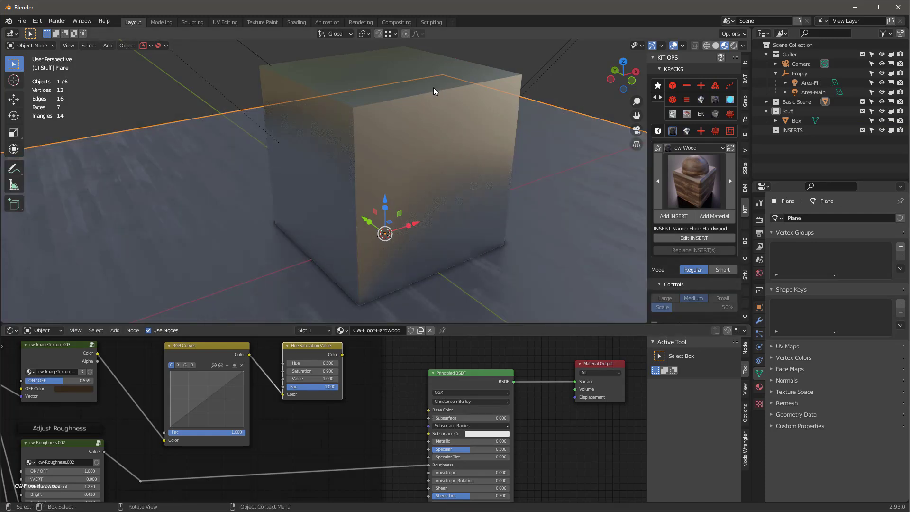
{"action": "left_click", "coordinate": [495, 409]}
{"action": "key", "text": "ctrl+v"}
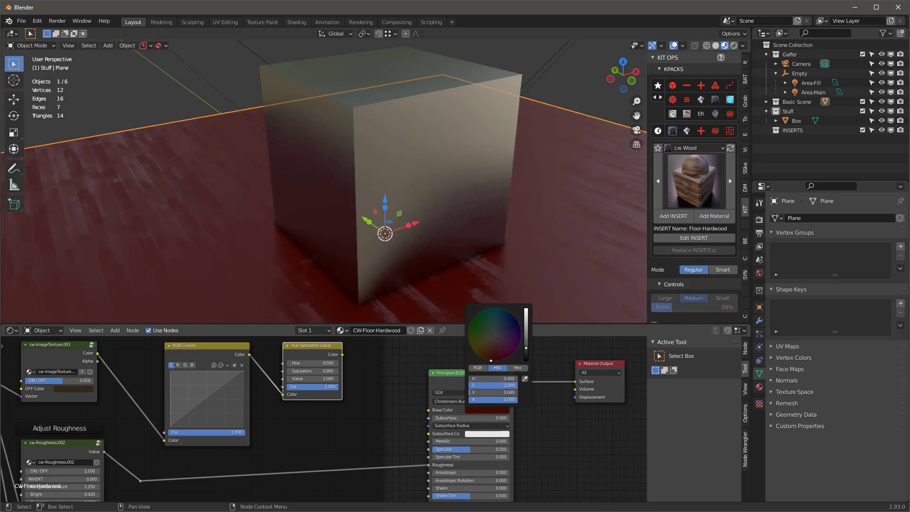
{"action": "left_click", "coordinate": [468, 131]}
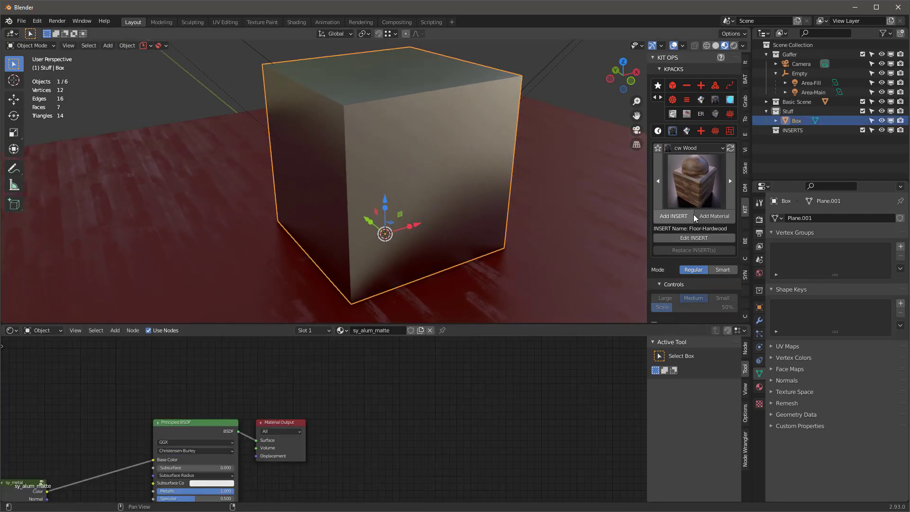
Apply CW-Floor-Hardwood to the box twice, giving it its own material copy.
{"action": "left_click", "coordinate": [721, 216]}
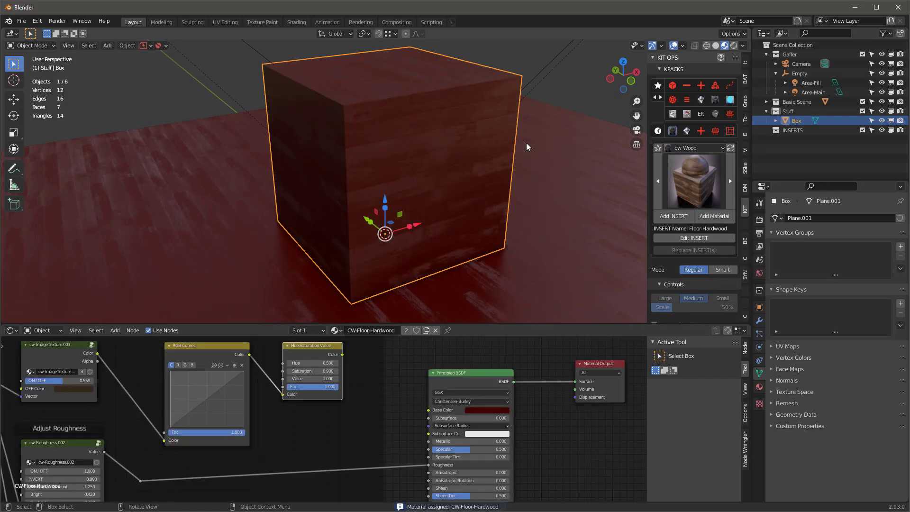
{"action": "left_click", "coordinate": [710, 217]}
{"action": "mouse_move", "coordinate": [458, 162]}
{"action": "middle_mouse_down"}
{"action": "mouse_move", "coordinate": [341, 149]}
{"action": "mouse_move", "coordinate": [447, 168]}
{"action": "mouse_move", "coordinate": [541, 168]}
{"action": "mouse_move", "coordinate": [534, 159]}
{"action": "mouse_move", "coordinate": [448, 153]}
{"action": "middle_mouse_up"}
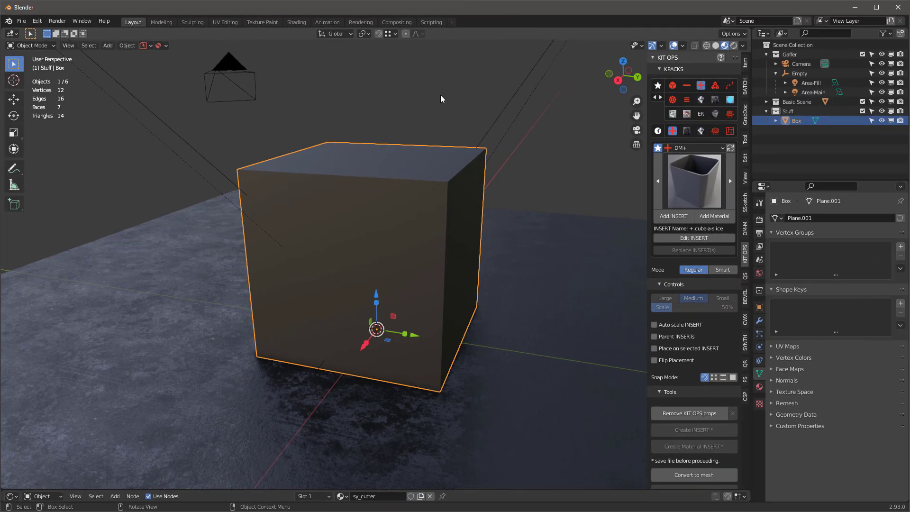
Delete the Box, exclude the Gaffer collection, and load the DM-Solids KPACK.
{"action": "key", "text": "Delete"}
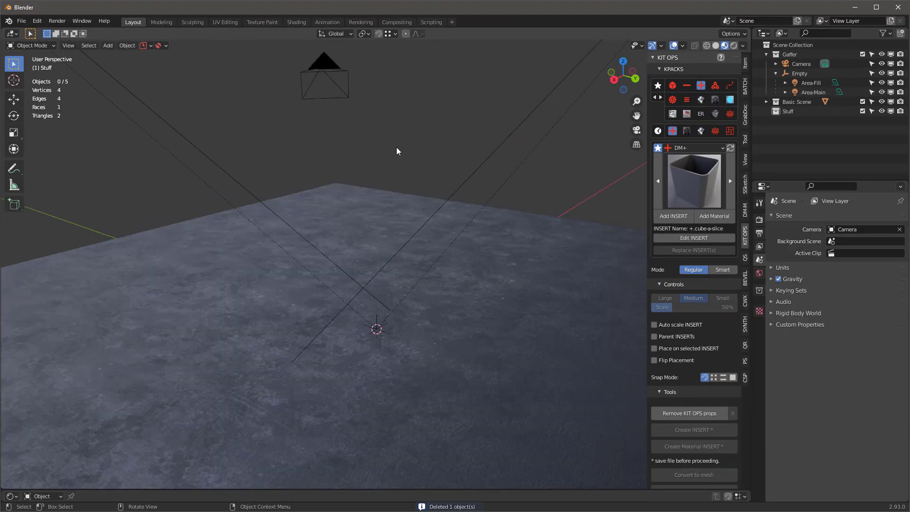
{"action": "left_click", "coordinate": [862, 54]}
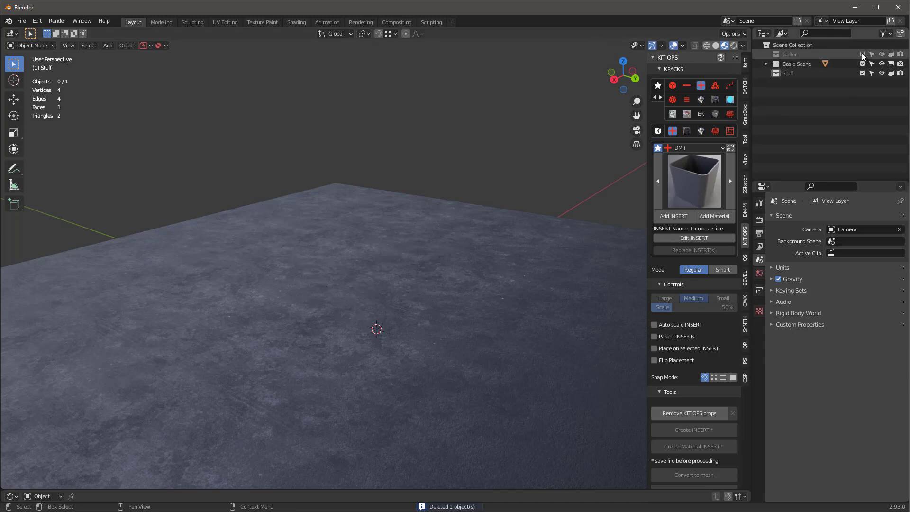
{"action": "left_click", "coordinate": [671, 85]}
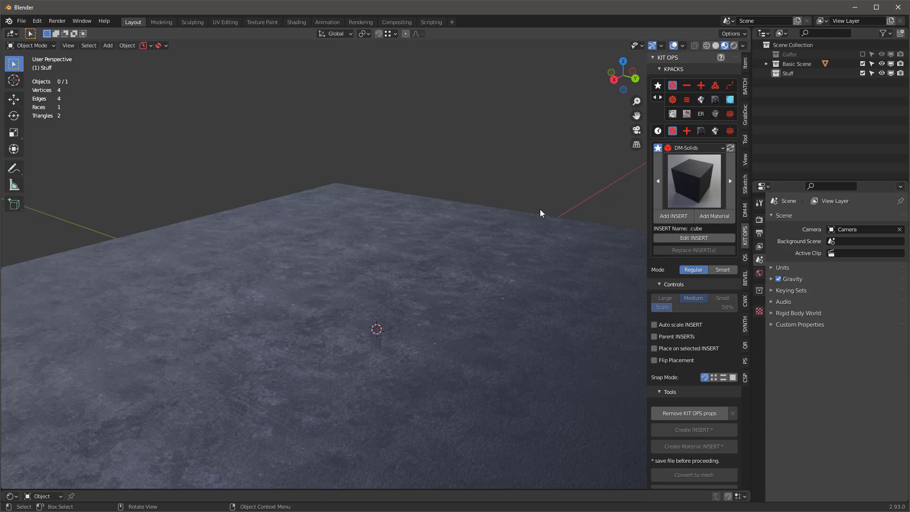
Add the cube-torpedo insert from DM-Solids onto the floor.
{"action": "left_click", "coordinate": [706, 175]}
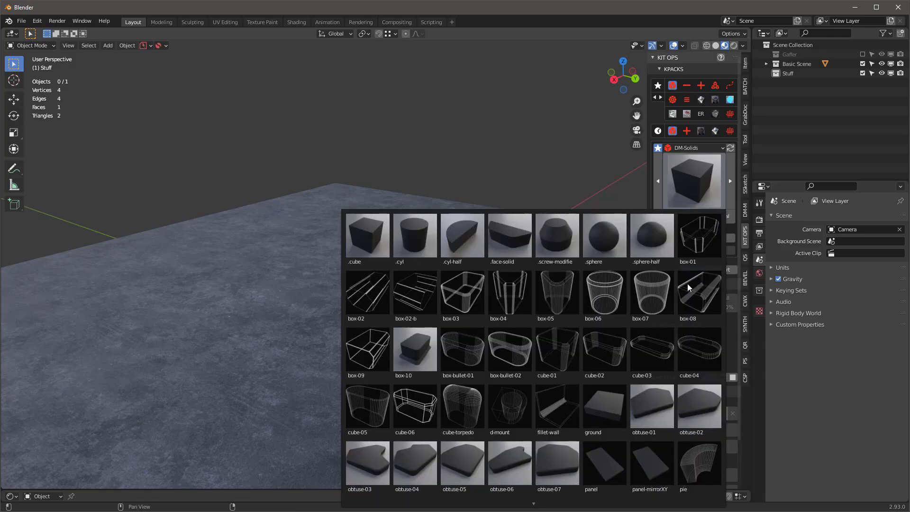
{"action": "left_click", "coordinate": [456, 409]}
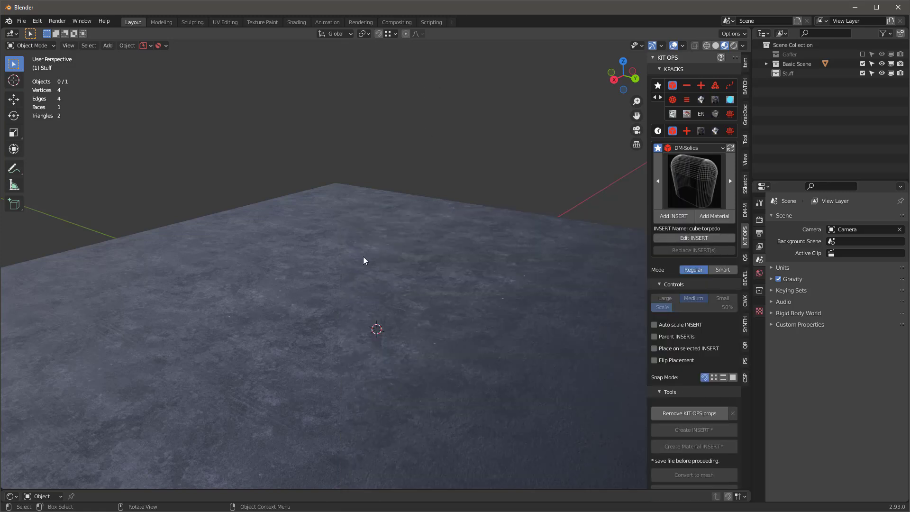
{"action": "left_click", "coordinate": [669, 216]}
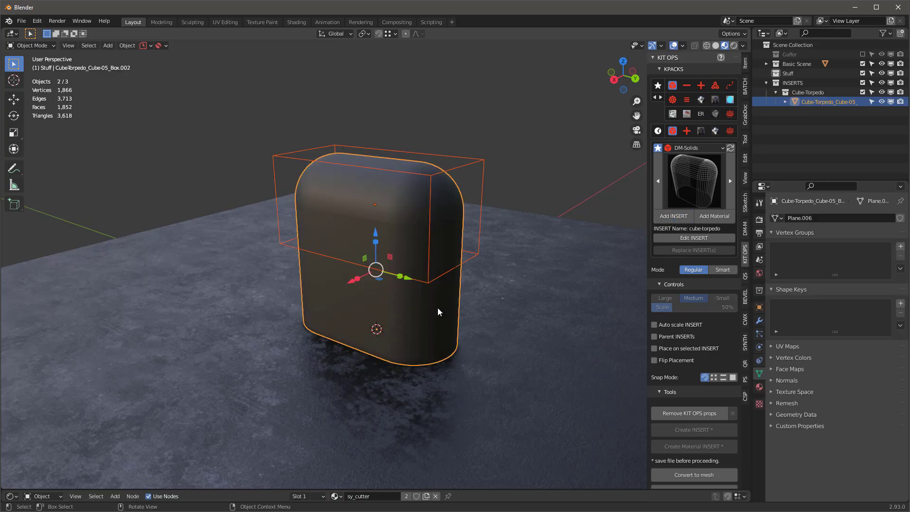
Test-move the insert's box cutter, cancel, then select the Cube-Torpedo_Cube-05 body.
{"action": "left_click", "coordinate": [439, 282]}
{"action": "left_click", "coordinate": [450, 176]}
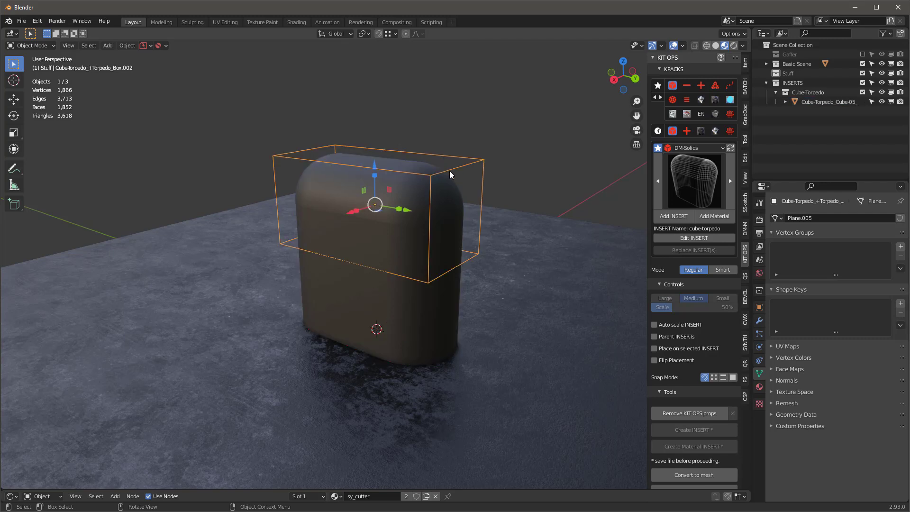
{"action": "key", "text": "g"}
{"action": "key", "text": "Escape"}
{"action": "left_click", "coordinate": [415, 104]}
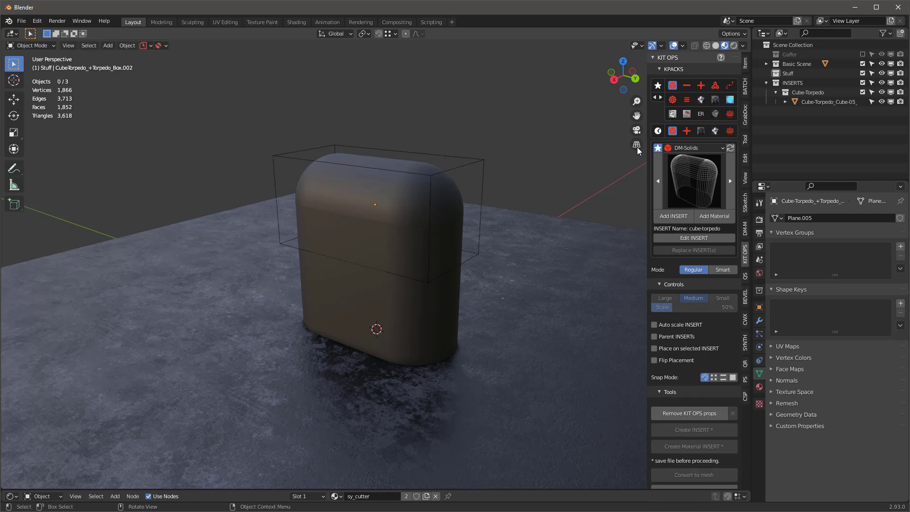
{"action": "left_click", "coordinate": [390, 262]}
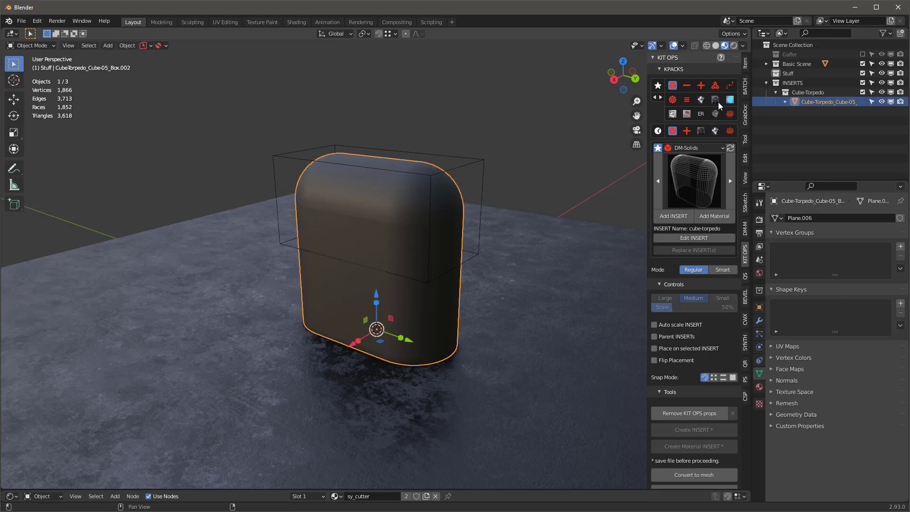
Cut a -cube cutter from the DM- pack into the torpedo body, inspect, then undo.
{"action": "left_click", "coordinate": [686, 85]}
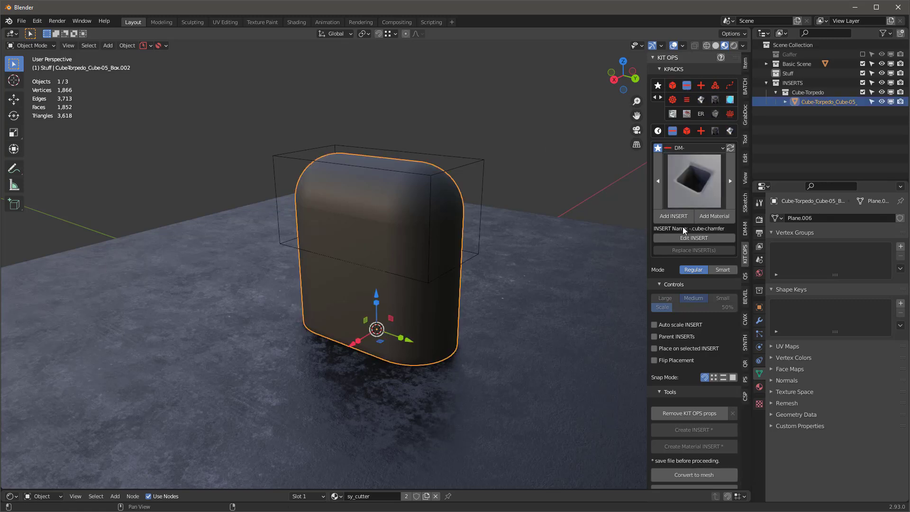
{"action": "left_click", "coordinate": [674, 204]}
{"action": "left_click", "coordinate": [402, 236]}
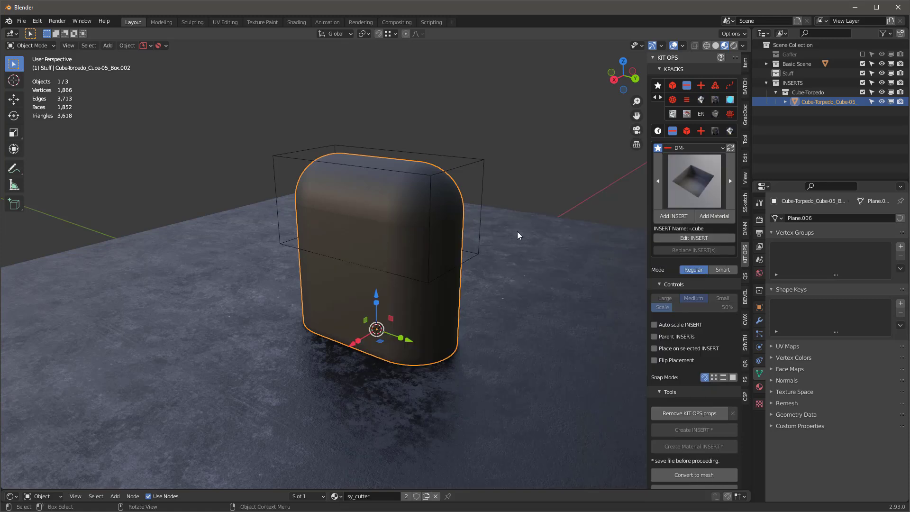
{"action": "left_click", "coordinate": [376, 262]}
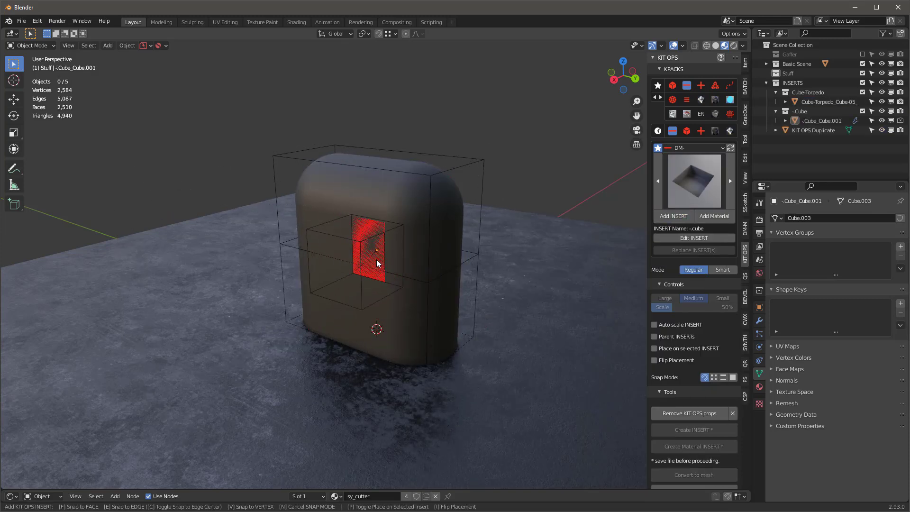
{"action": "right_click", "coordinate": [462, 150]}
{"action": "left_click", "coordinate": [429, 199]}
{"action": "middle_click_drag", "start_coordinate": [429, 140], "coordinate": [412, 156]}
{"action": "middle_click_drag", "start_coordinate": [416, 238], "coordinate": [419, 245]}
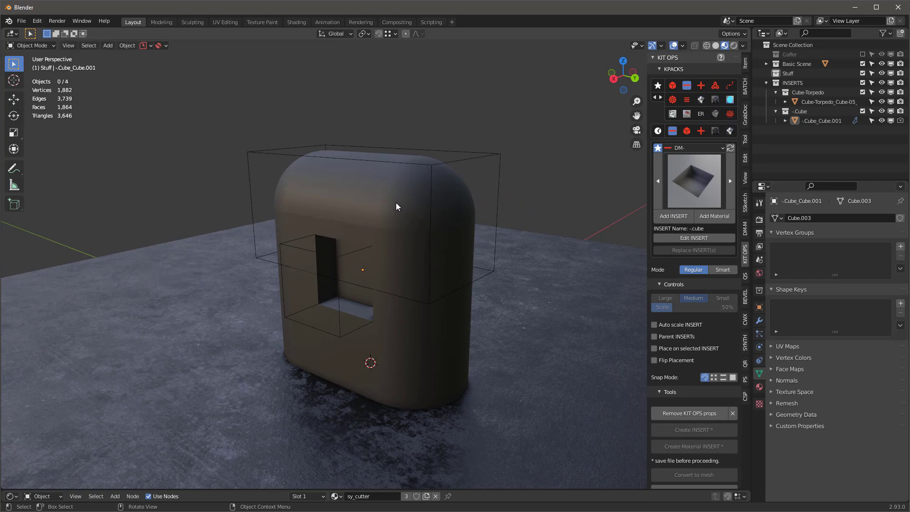
{"action": "middle_click_drag", "start_coordinate": [481, 132], "coordinate": [486, 113]}
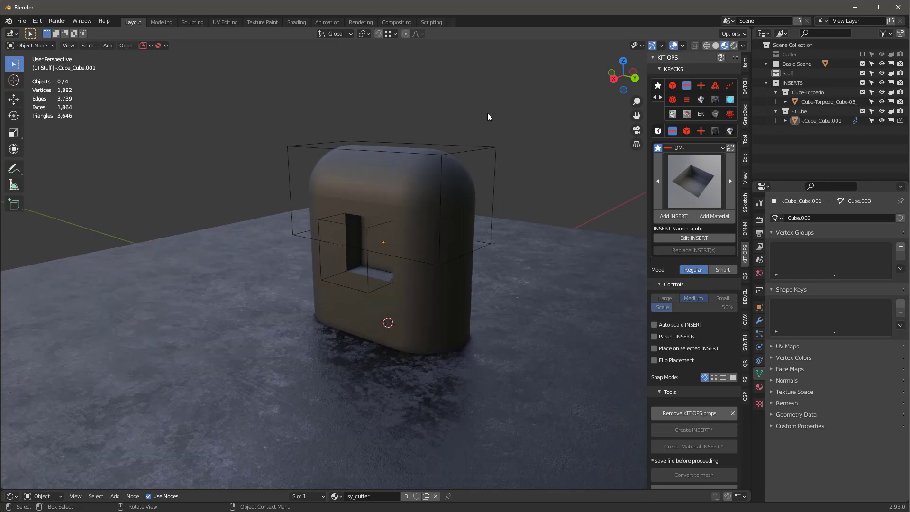
{"action": "key", "text": "ctrl+z"}
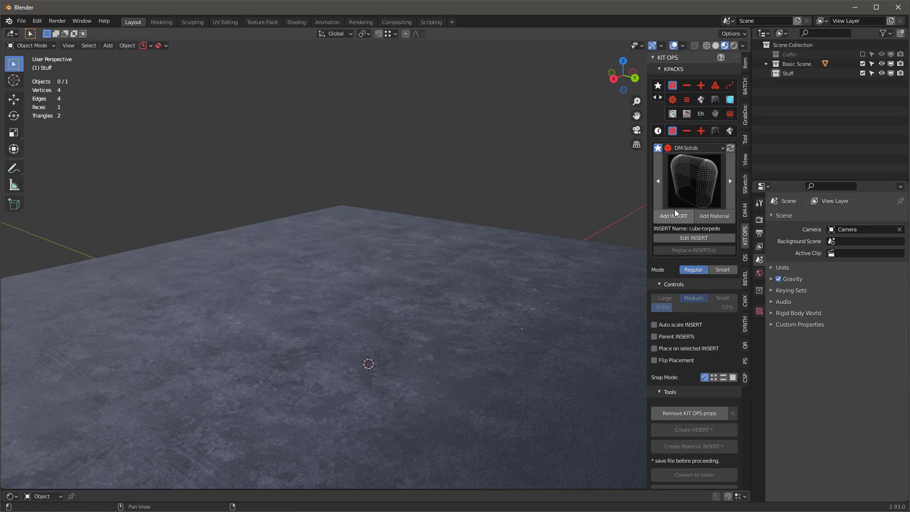
Add another cube-torpedo insert and delete both its objects.
{"action": "left_click", "coordinate": [679, 219]}
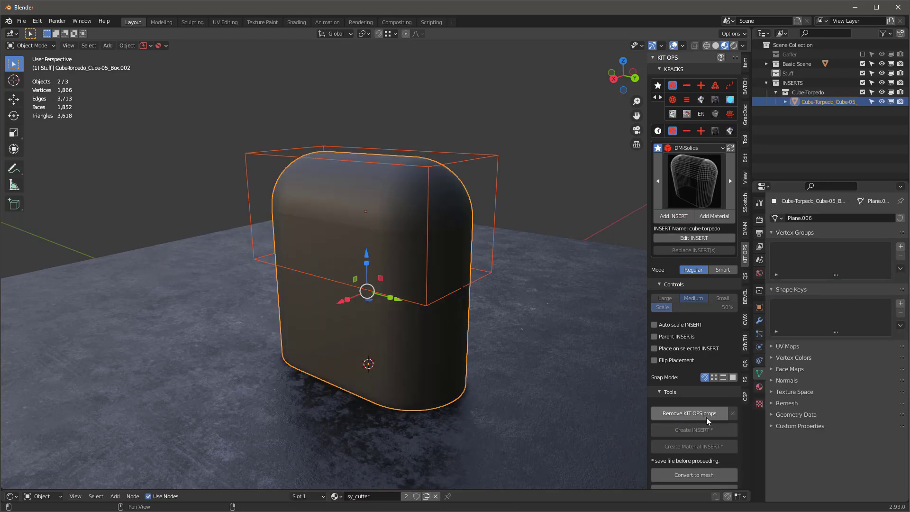
{"action": "mouse_move", "coordinate": [362, 204]}
{"action": "middle_mouse_down"}
{"action": "mouse_move", "coordinate": [335, 228]}
{"action": "mouse_move", "coordinate": [370, 208]}
{"action": "middle_mouse_up"}
{"action": "key", "text": "x"}
{"action": "left_click", "coordinate": [368, 204]}
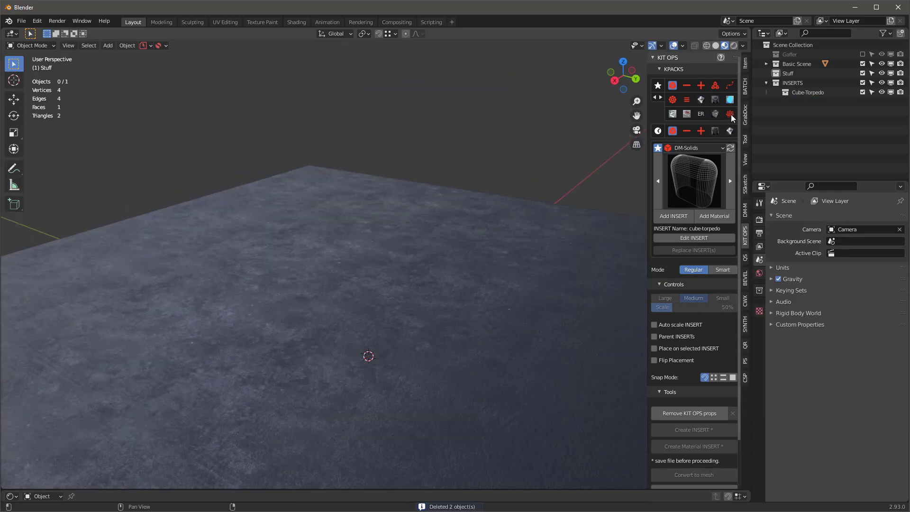
Add the Man_50-01 standing figure from the ERGO pack.
{"action": "left_click", "coordinate": [701, 114]}
{"action": "left_click", "coordinate": [693, 181]}
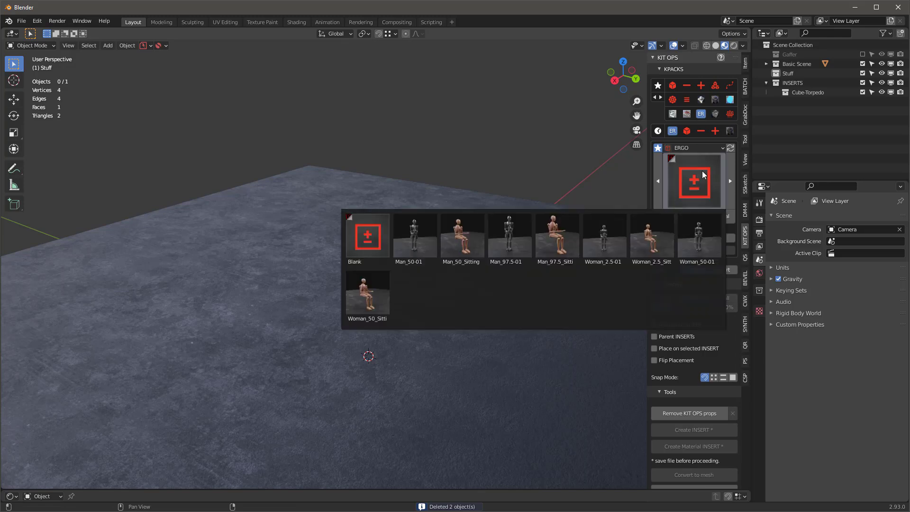
{"action": "left_click", "coordinate": [400, 237]}
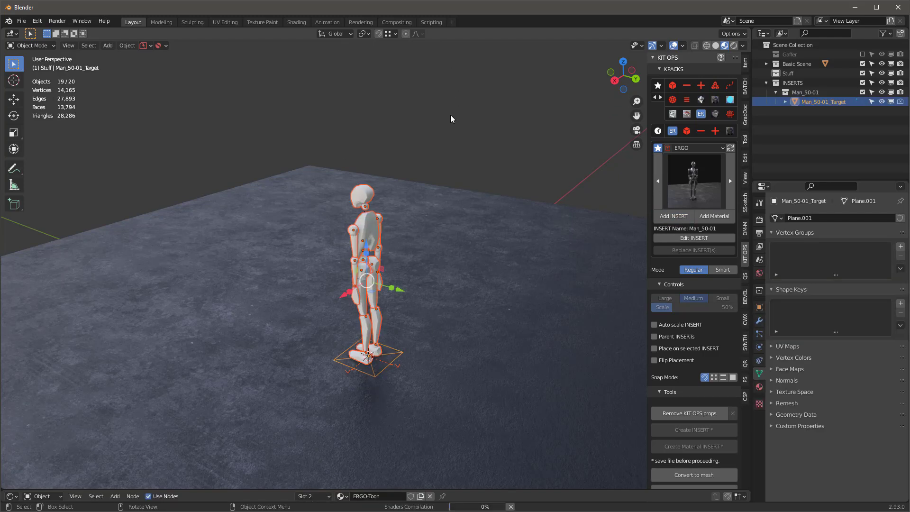
{"action": "middle_click_drag", "start_coordinate": [452, 114], "coordinate": [350, 238]}
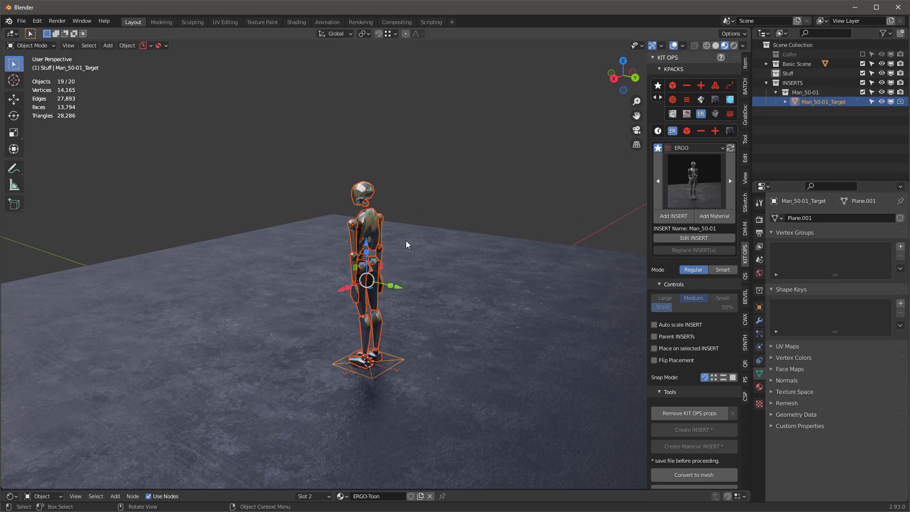
Try moving the figure's head, cancel it, and deselect the head.
{"action": "left_click", "coordinate": [361, 190]}
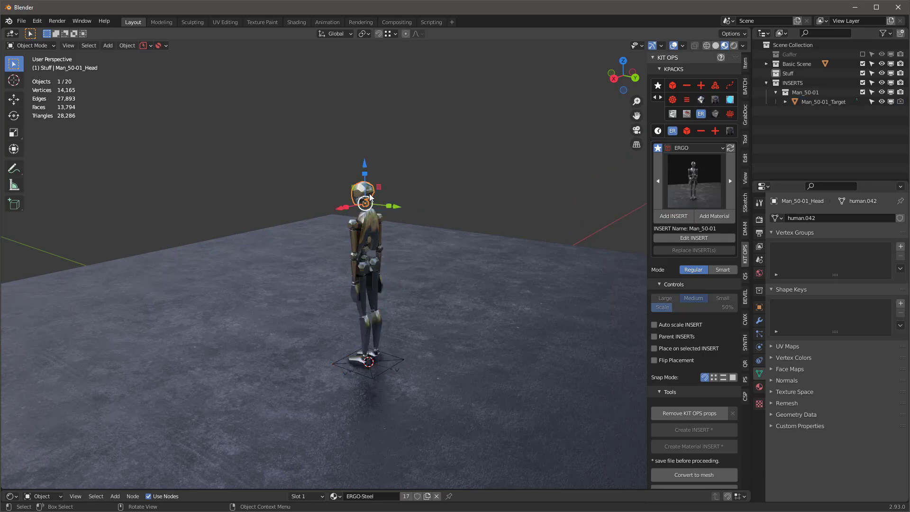
{"action": "key", "text": "g"}
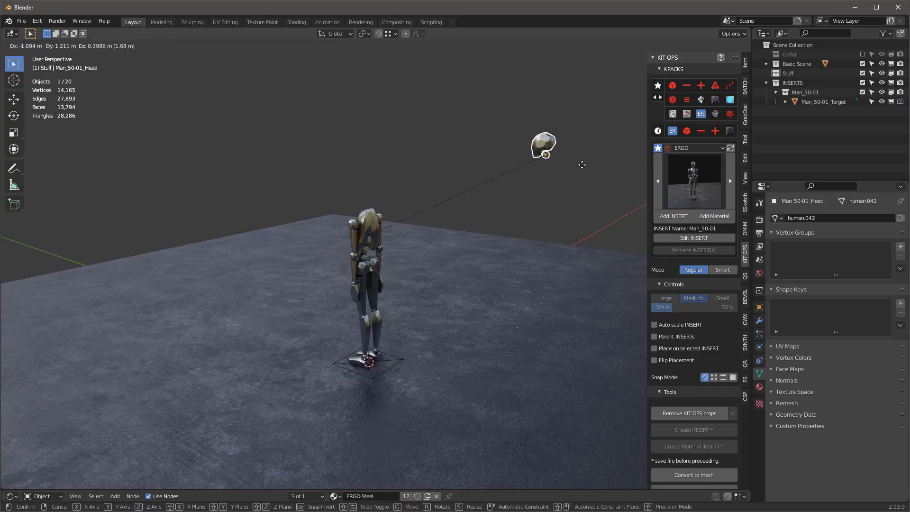
{"action": "key", "text": "Escape"}
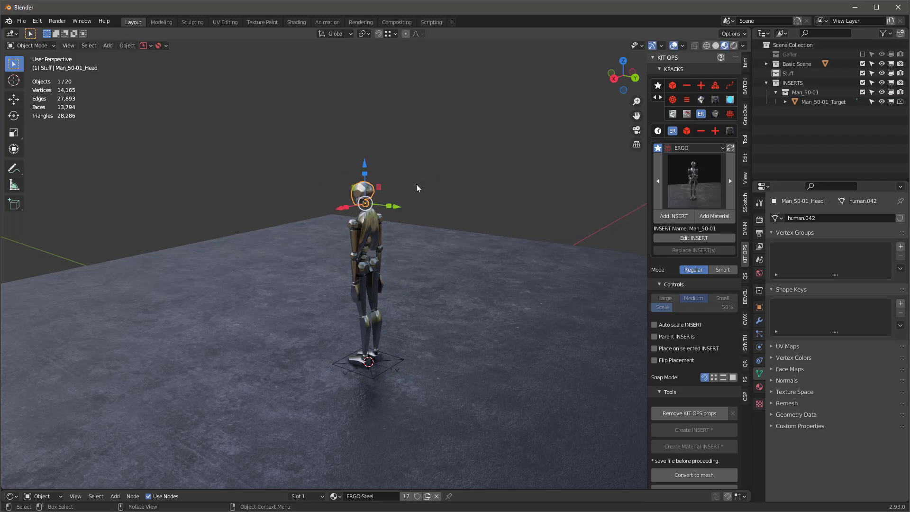
{"action": "left_click", "coordinate": [387, 359]}
Move the figure's base target along Y, then flat across the floor.
{"action": "left_click", "coordinate": [394, 367]}
{"action": "key", "text": "g"}
{"action": "key", "text": "y"}
{"action": "left_click", "coordinate": [421, 369]}
{"action": "key", "text": "g"}
{"action": "key", "text": "shift+z"}
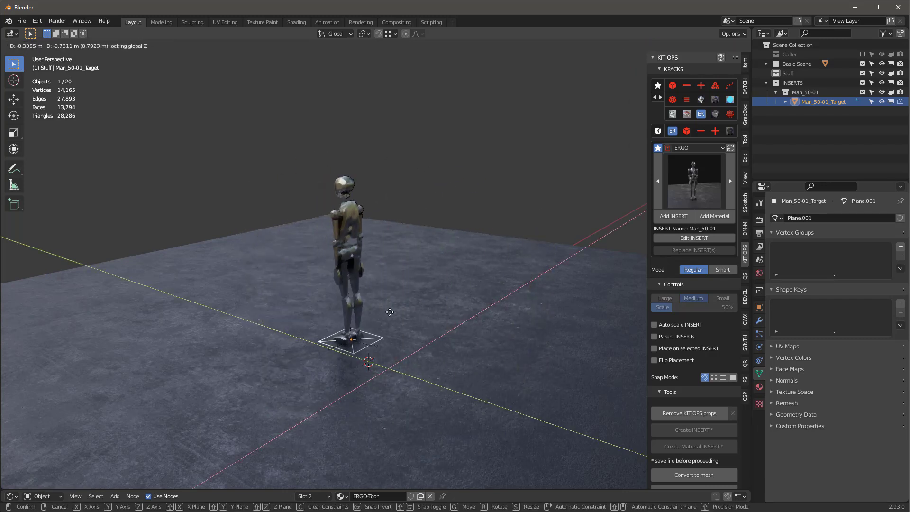
{"action": "left_click", "coordinate": [397, 360]}
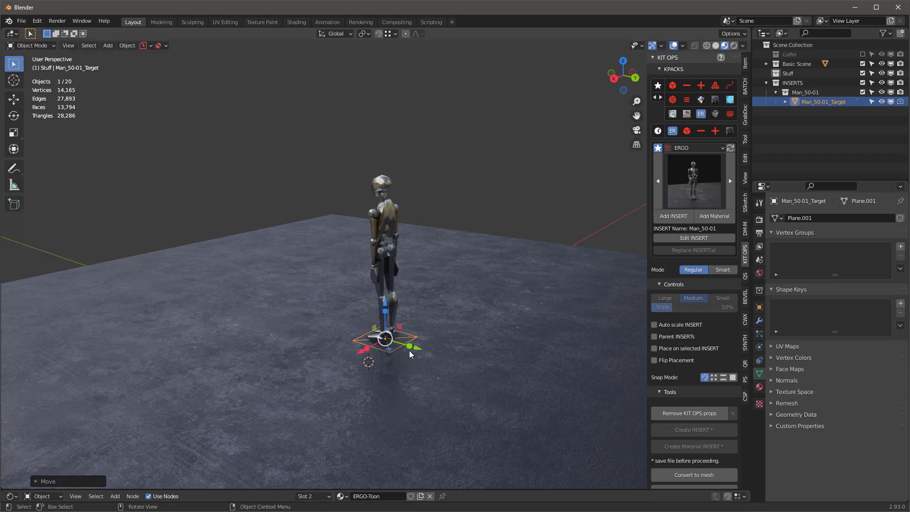
{"action": "scroll", "coordinate": [386, 338], "scroll_direction": "up", "scroll_amount": 3}
{"action": "middle_click_drag", "start_coordinate": [451, 201], "coordinate": [469, 174]}
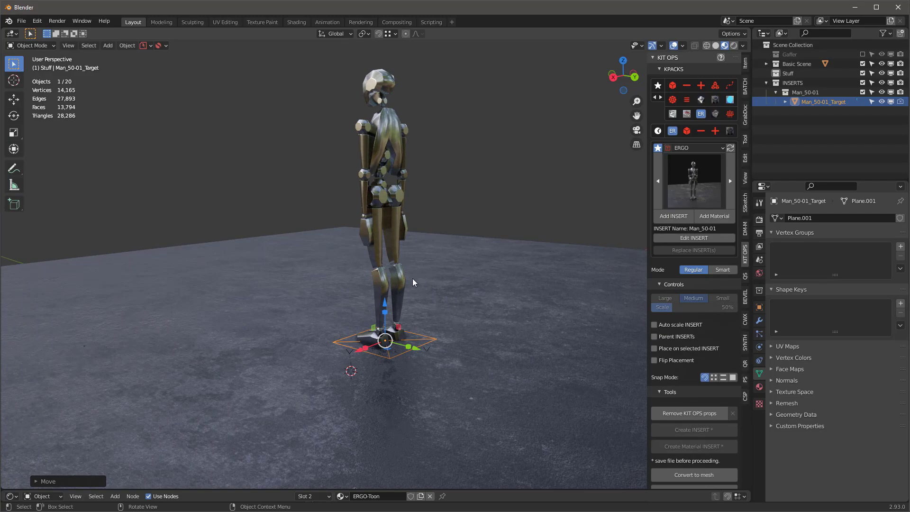
Load the DM- pack's -.cylinder cutter insert and set KIT OPS Snap Mode to Snap to face.
{"action": "mouse_move", "coordinate": [412, 278]}
{"action": "middle_mouse_down"}
{"action": "mouse_move", "coordinate": [455, 279]}
{"action": "mouse_move", "coordinate": [401, 287]}
{"action": "middle_mouse_up"}
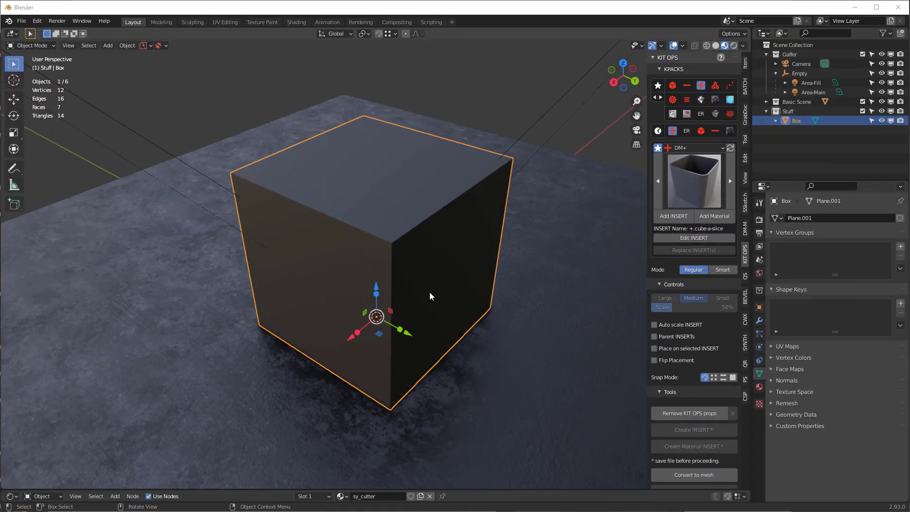
{"action": "mouse_move", "coordinate": [429, 291]}
{"action": "middle_mouse_down"}
{"action": "mouse_move", "coordinate": [377, 266]}
{"action": "mouse_move", "coordinate": [427, 271]}
{"action": "mouse_move", "coordinate": [419, 284]}
{"action": "middle_mouse_up"}
{"action": "middle_click_drag", "start_coordinate": [570, 392], "coordinate": [706, 400]}
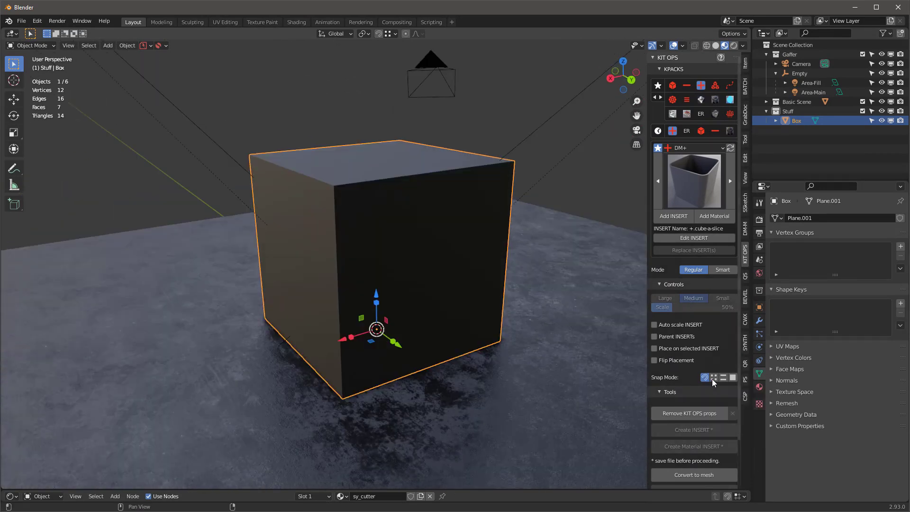
{"action": "middle_click_drag", "start_coordinate": [421, 295], "coordinate": [501, 292]}
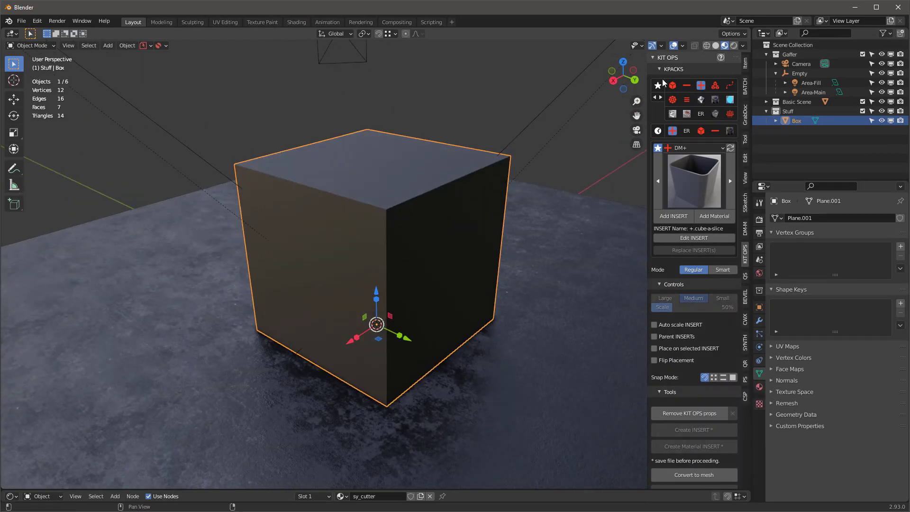
{"action": "left_click", "coordinate": [686, 84]}
{"action": "left_click", "coordinate": [717, 196]}
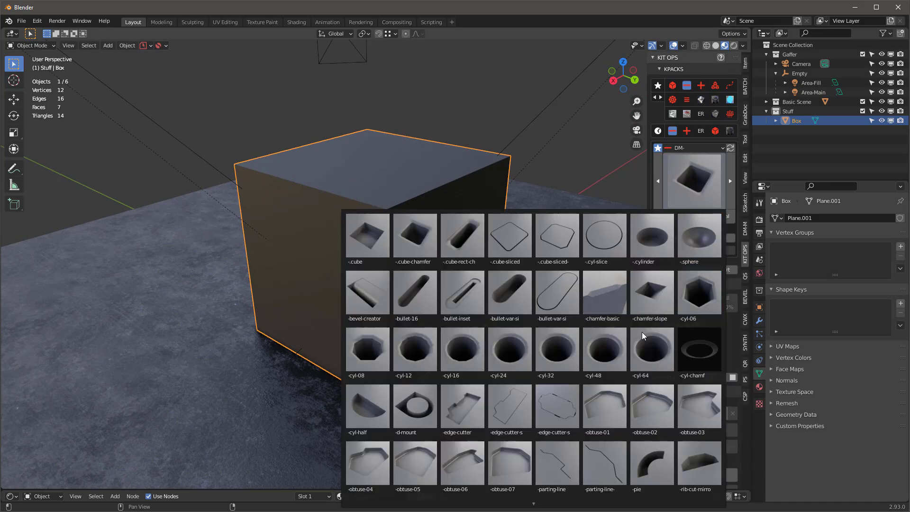
{"action": "left_click", "coordinate": [652, 235]}
{"action": "middle_click_drag", "start_coordinate": [360, 187], "coordinate": [445, 194]}
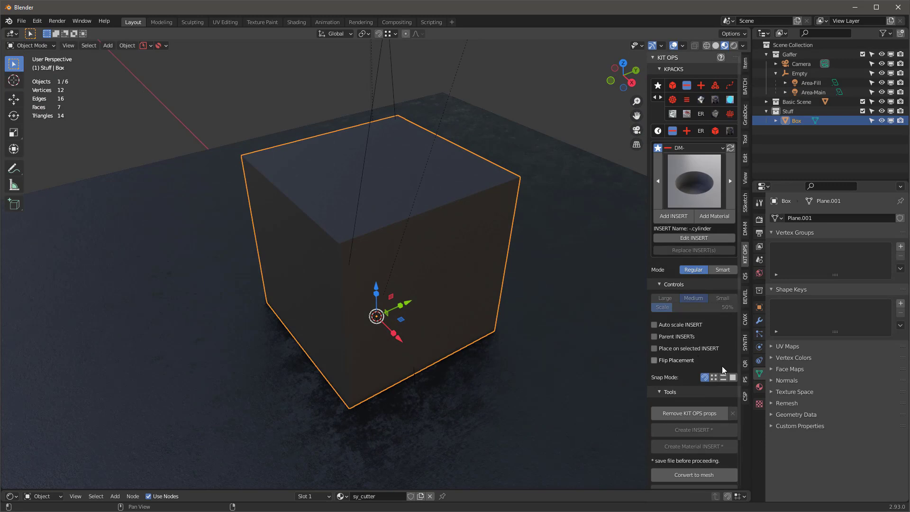
{"action": "left_click", "coordinate": [732, 377]}
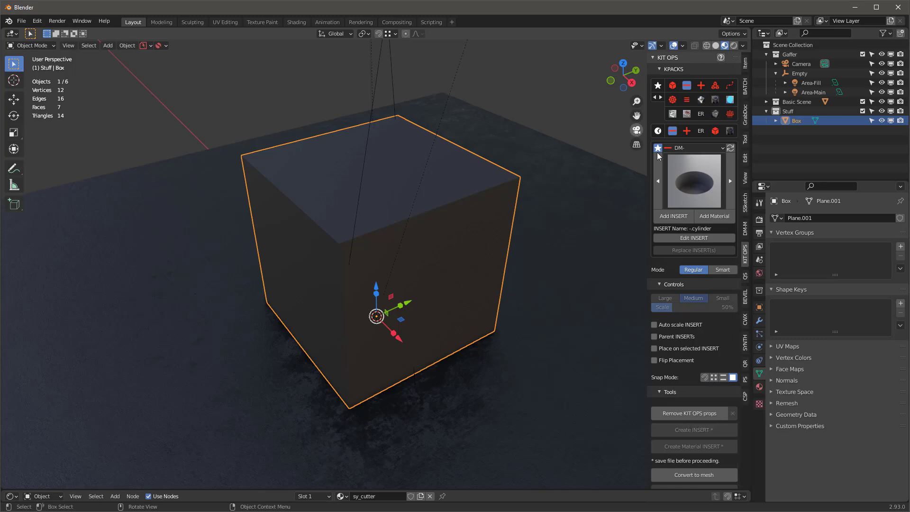
Place the cylinder cutter over the box top, trying edge and vertex snaps before turning snapping off.
{"action": "left_click", "coordinate": [679, 216]}
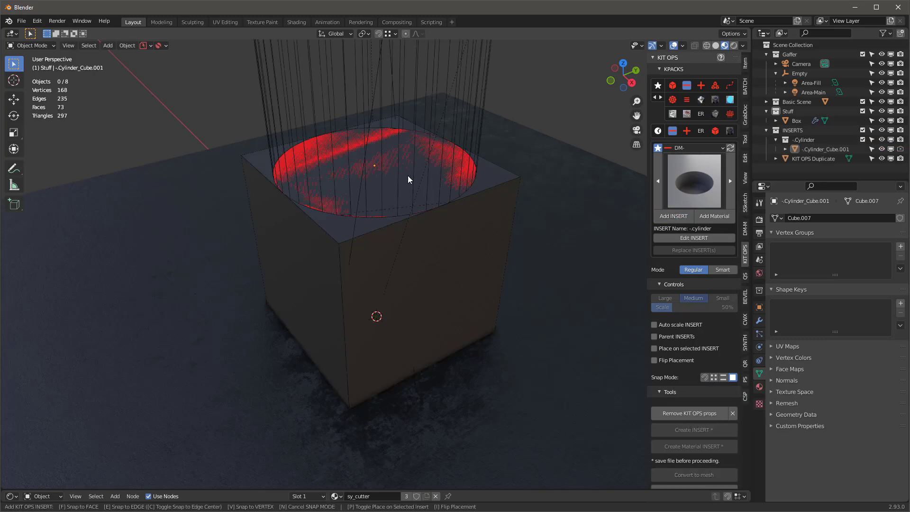
{"action": "scroll", "coordinate": [392, 179], "scroll_direction": "down", "scroll_amount": 3}
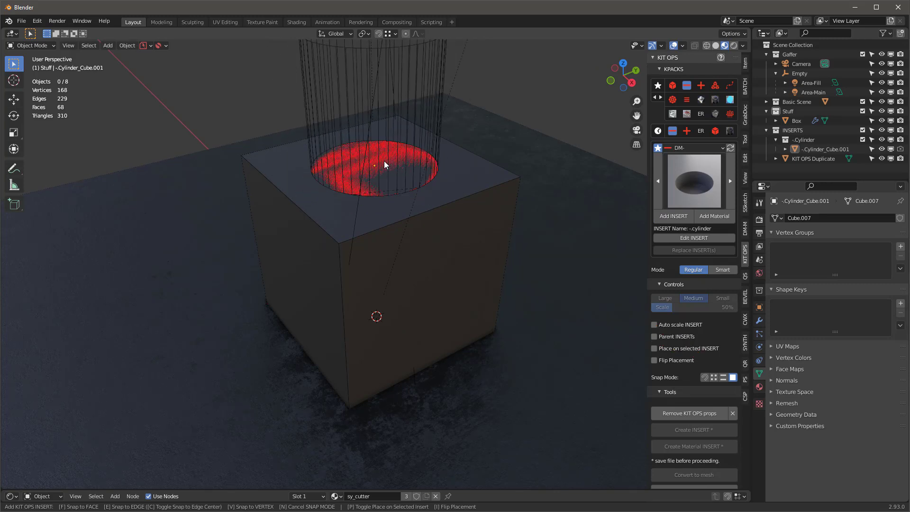
{"action": "key", "text": "e"}
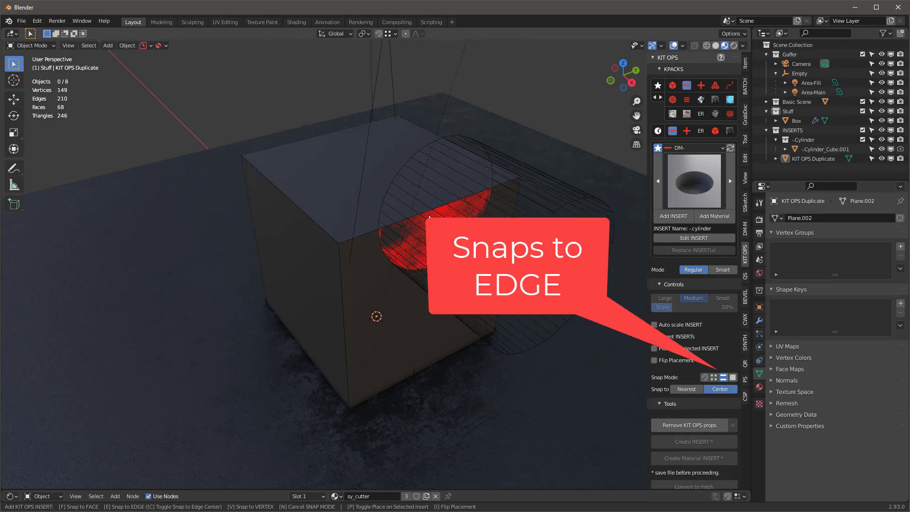
{"action": "key", "text": "Escape"}
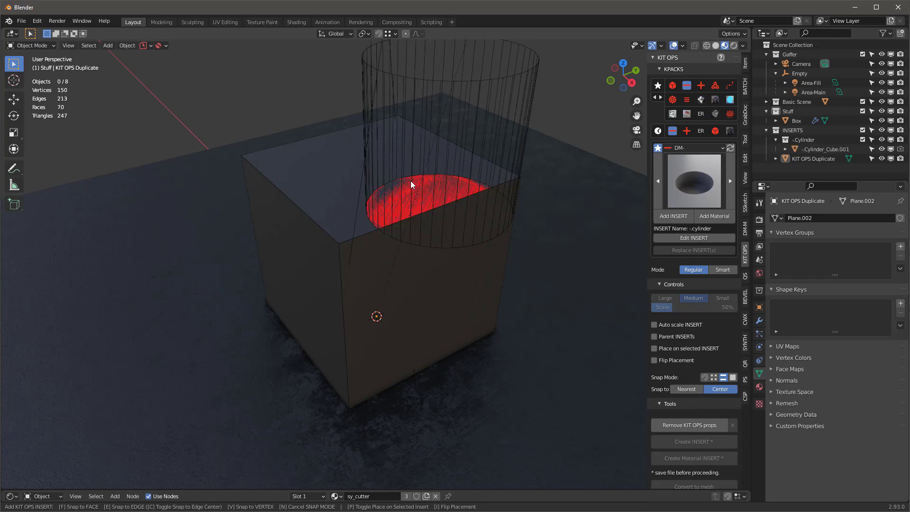
{"action": "key", "text": "c"}
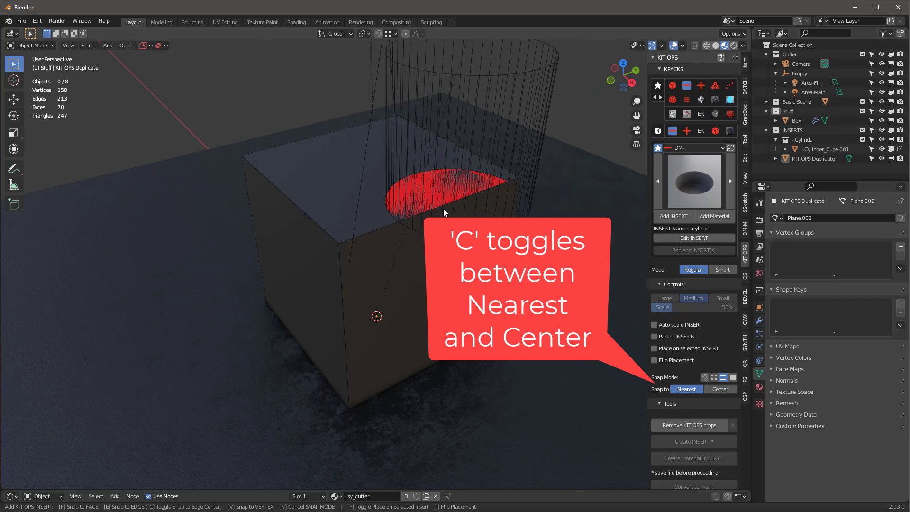
{"action": "key", "text": "c"}
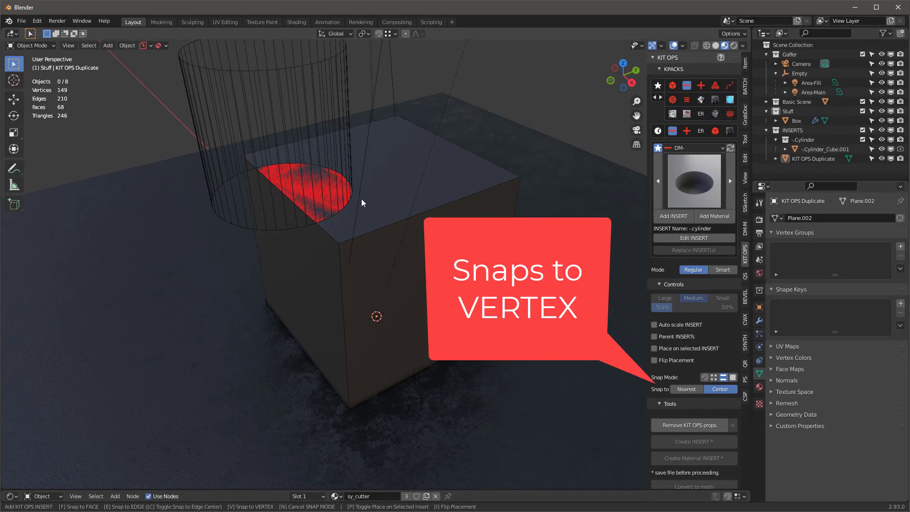
{"action": "key", "text": "v"}
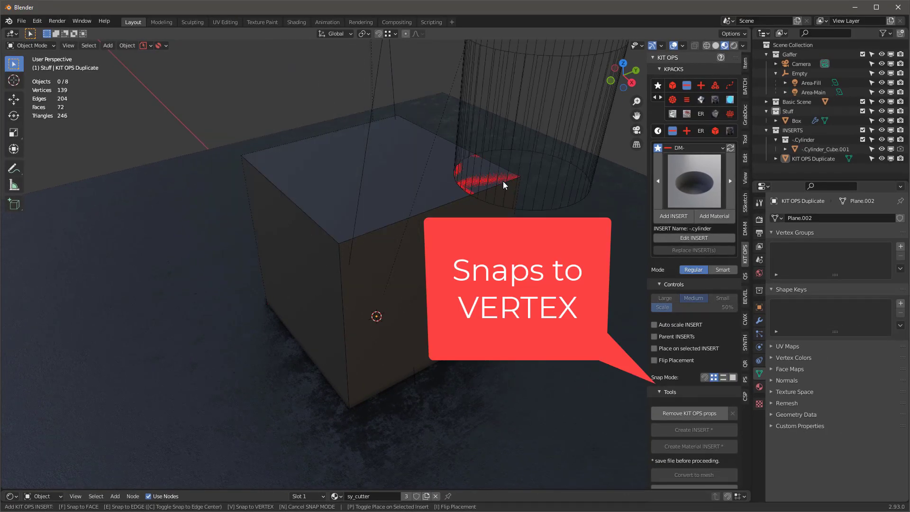
{"action": "key", "text": "n"}
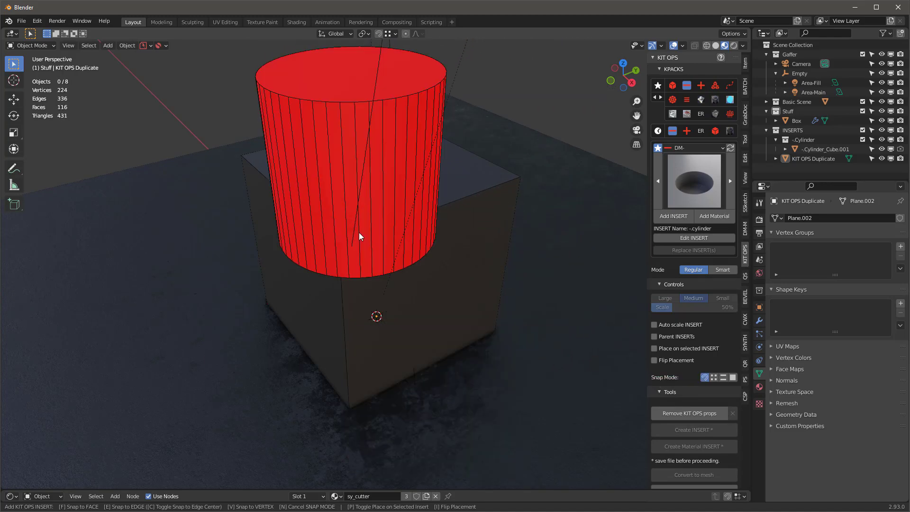
Drop the cylinder cutter on the box top and drag it down into the box.
{"action": "left_click", "coordinate": [362, 241]}
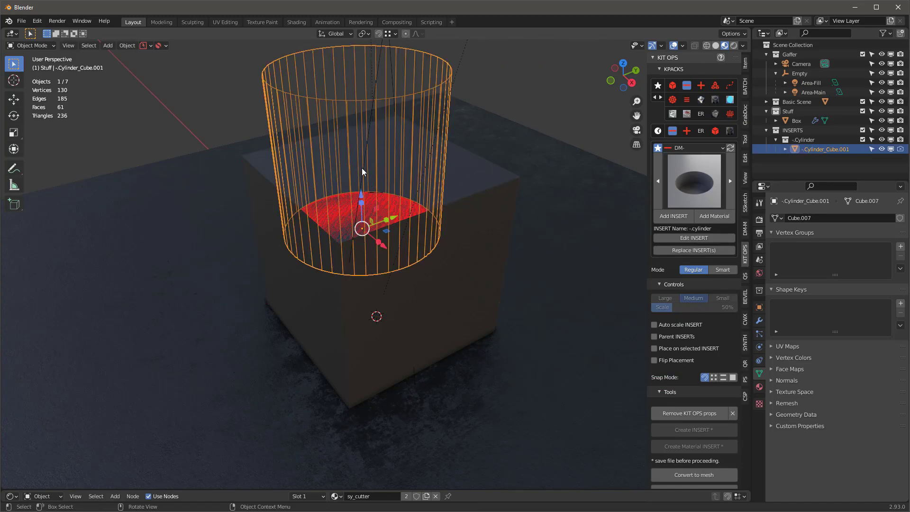
{"action": "left_click_drag", "start_coordinate": [361, 197], "coordinate": [364, 237]}
{"action": "right_click", "coordinate": [363, 237]}
{"action": "left_click", "coordinate": [320, 235]}
{"action": "middle_click_drag", "start_coordinate": [338, 204], "coordinate": [376, 210]}
{"action": "left_click", "coordinate": [318, 199]}
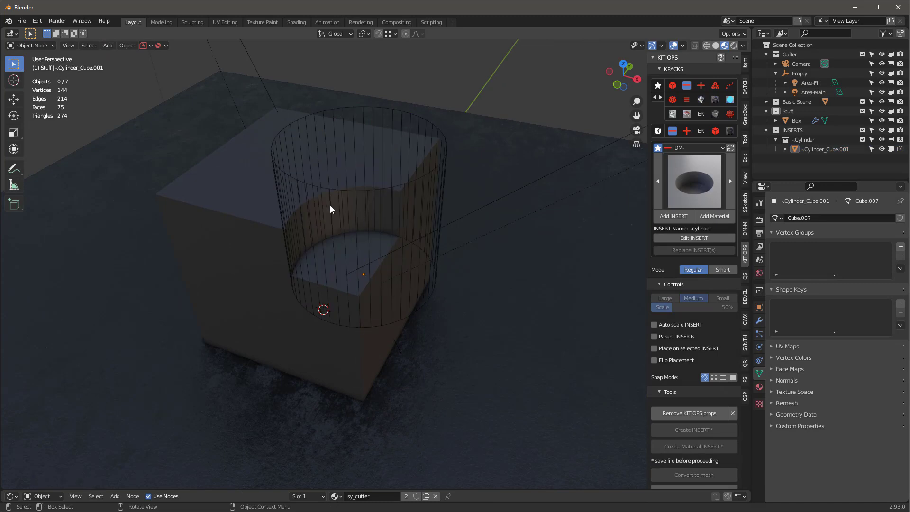
{"action": "scroll", "coordinate": [301, 162], "scroll_direction": "up", "scroll_amount": 4}
{"action": "mouse_move", "coordinate": [301, 165]}
{"action": "middle_mouse_down"}
{"action": "mouse_move", "coordinate": [282, 202]}
{"action": "mouse_move", "coordinate": [228, 185]}
{"action": "mouse_move", "coordinate": [341, 164]}
{"action": "mouse_move", "coordinate": [312, 174]}
{"action": "middle_mouse_up"}
{"action": "scroll", "coordinate": [312, 174], "scroll_direction": "down", "scroll_amount": 2}
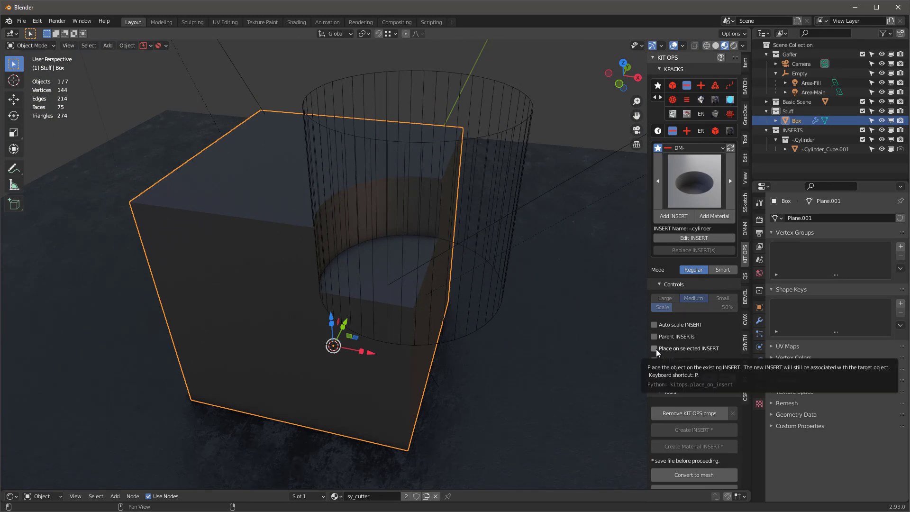
{"action": "mouse_move", "coordinate": [398, 284]}
{"action": "middle_mouse_down"}
{"action": "mouse_move", "coordinate": [375, 286]}
{"action": "mouse_move", "coordinate": [386, 291]}
{"action": "mouse_move", "coordinate": [398, 274]}
{"action": "middle_mouse_up"}
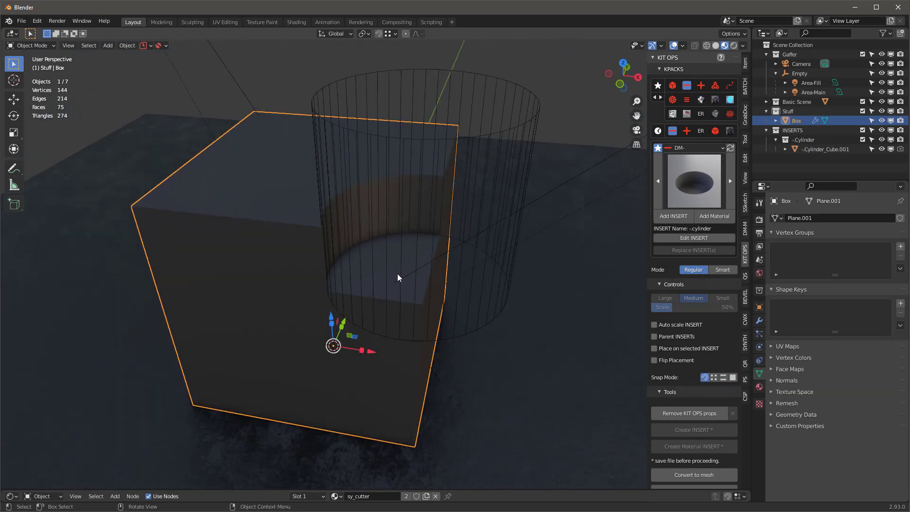
Toggle between the DM+ and DM- insert packs and reselect the cylinder cutter.
{"action": "left_click", "coordinate": [700, 86]}
{"action": "left_click", "coordinate": [687, 86]}
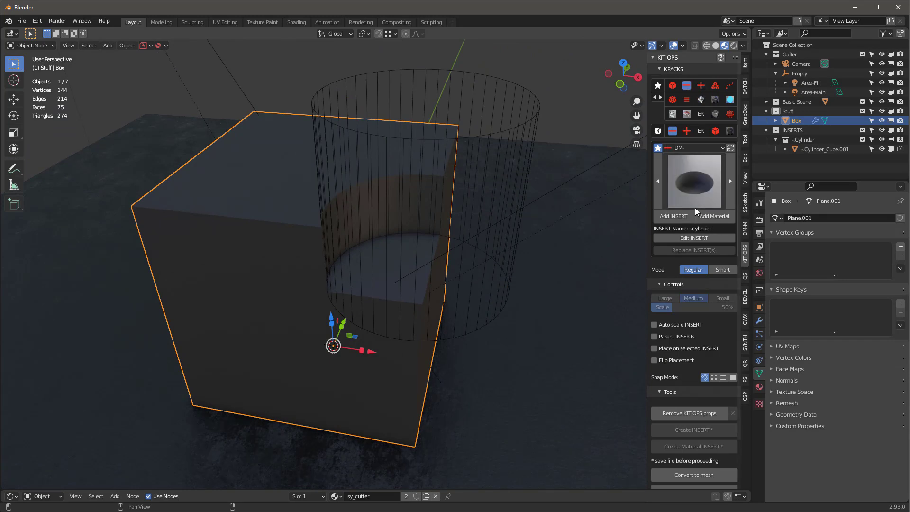
{"action": "middle_click_drag", "start_coordinate": [427, 251], "coordinate": [391, 304]}
{"action": "left_click", "coordinate": [496, 119]}
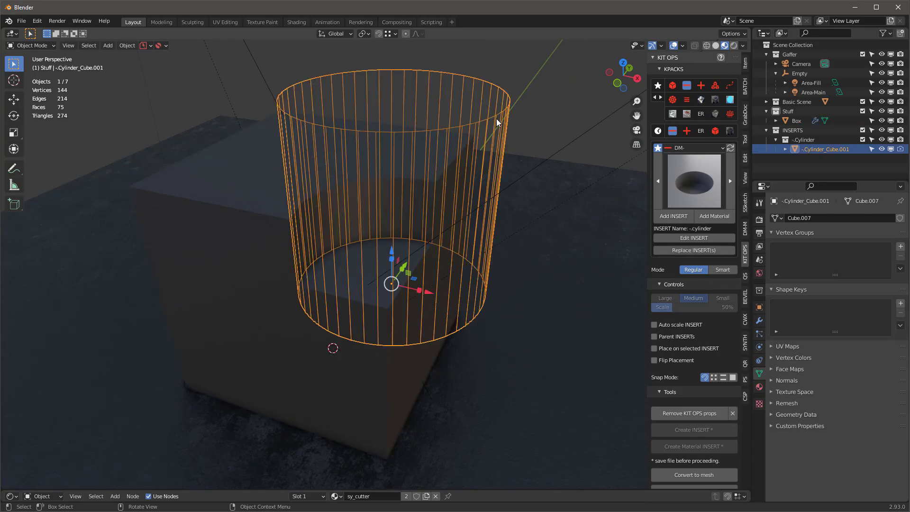
{"action": "left_click", "coordinate": [246, 185]}
{"action": "left_click", "coordinate": [389, 321]}
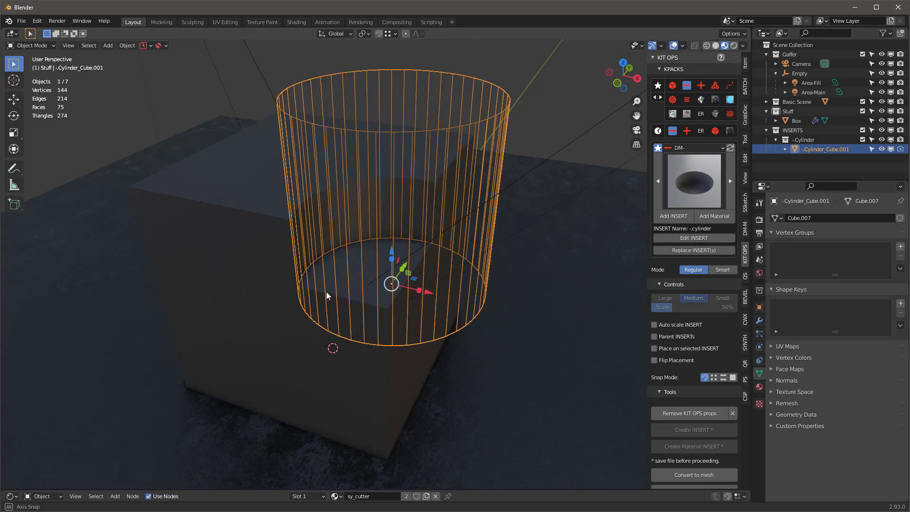
{"action": "middle_click_drag", "start_coordinate": [326, 291], "coordinate": [340, 224]}
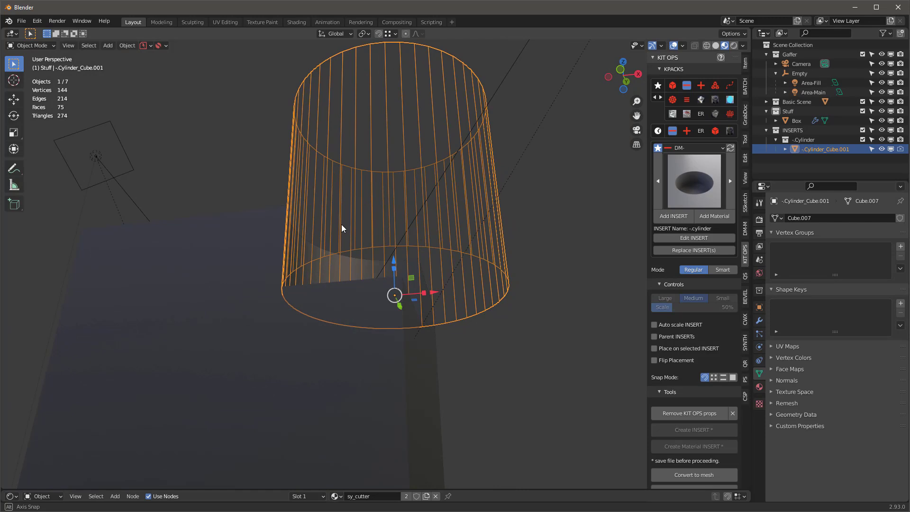
Exclude the Basic Scene collection so the floor no longer shows.
{"action": "left_click", "coordinate": [862, 102]}
{"action": "middle_click_drag", "start_coordinate": [463, 320], "coordinate": [361, 363]}
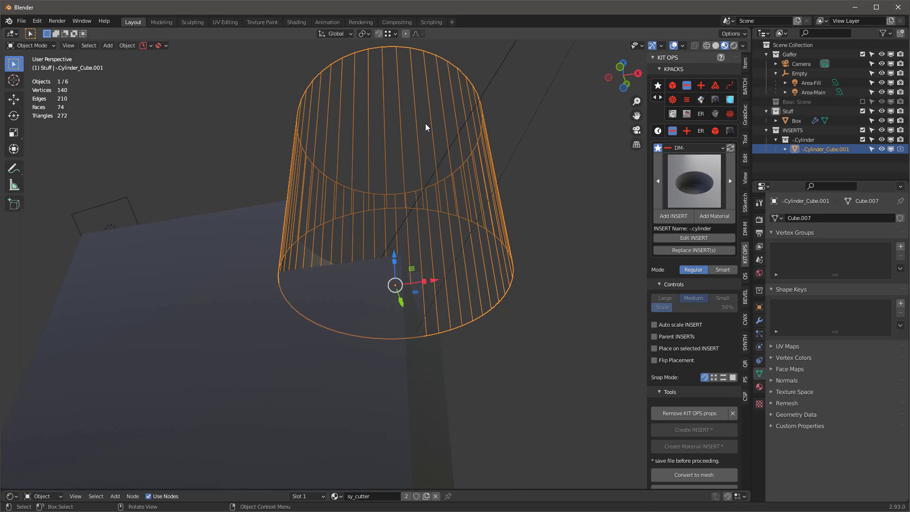
{"action": "middle_click_drag", "start_coordinate": [425, 124], "coordinate": [456, 209]}
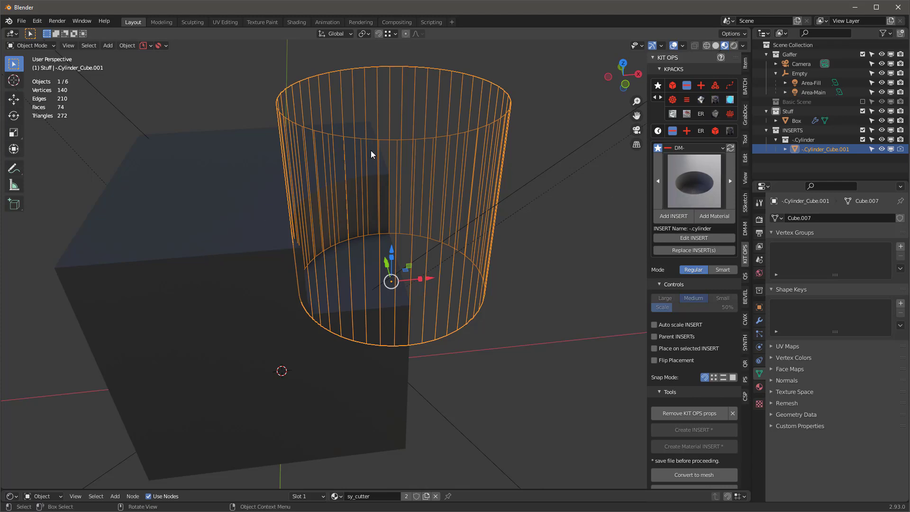
Add a second, small cylinder cutter near the box's top corner.
{"action": "left_click", "coordinate": [199, 195]}
{"action": "left_click", "coordinate": [433, 137]}
{"action": "left_click", "coordinate": [669, 215]}
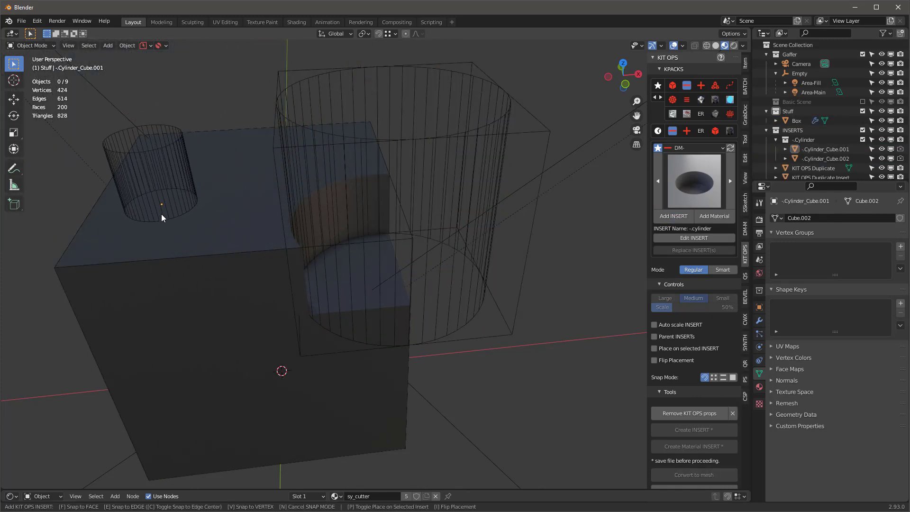
{"action": "left_click", "coordinate": [161, 214]}
{"action": "left_click", "coordinate": [161, 190]}
Select the large cylinder cutter as the target for placing new inserts on the selected INSERT.
{"action": "left_click", "coordinate": [247, 193]}
{"action": "middle_click_drag", "start_coordinate": [301, 253], "coordinate": [231, 195]}
{"action": "left_click", "coordinate": [457, 213]}
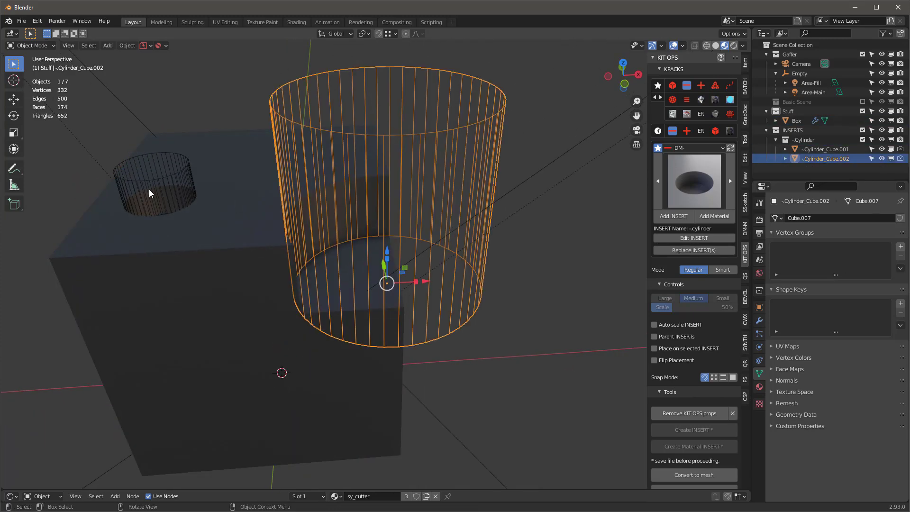
{"action": "middle_click_drag", "start_coordinate": [209, 243], "coordinate": [308, 270]}
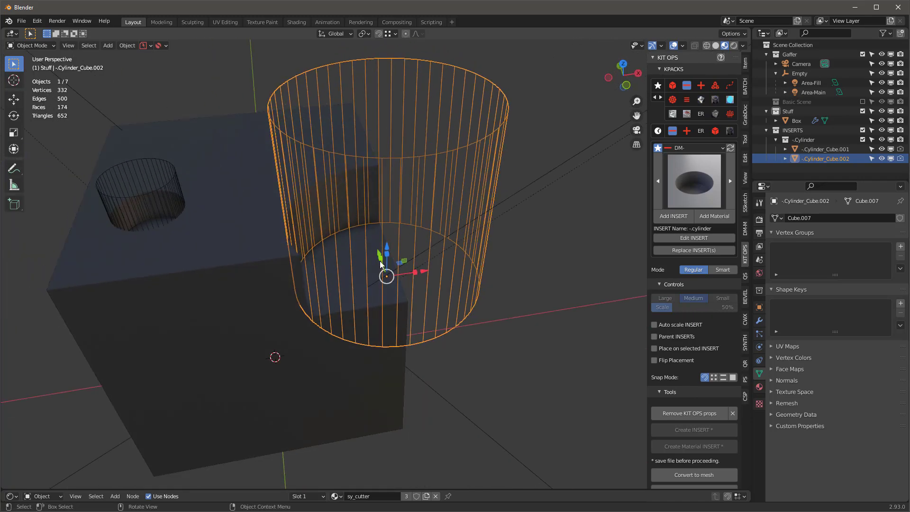
{"action": "middle_click_drag", "start_coordinate": [382, 290], "coordinate": [353, 319]}
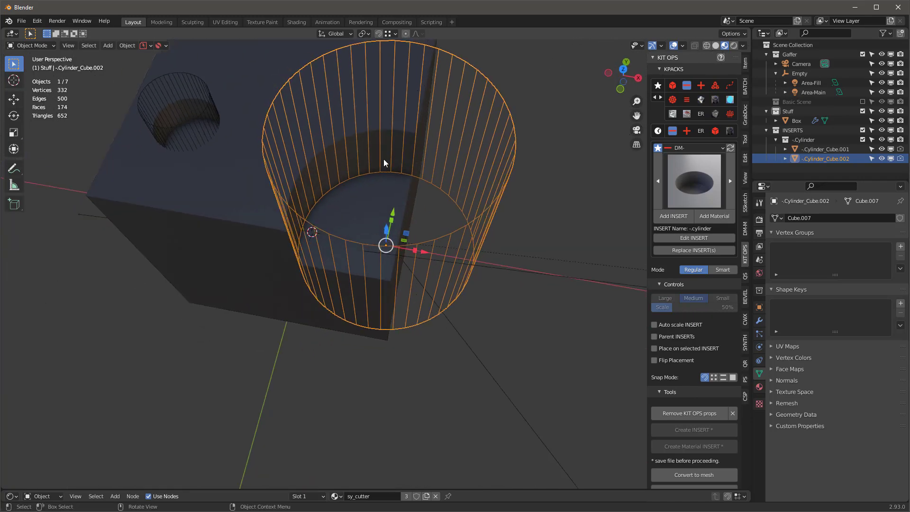
{"action": "middle_click_drag", "start_coordinate": [384, 163], "coordinate": [441, 197]}
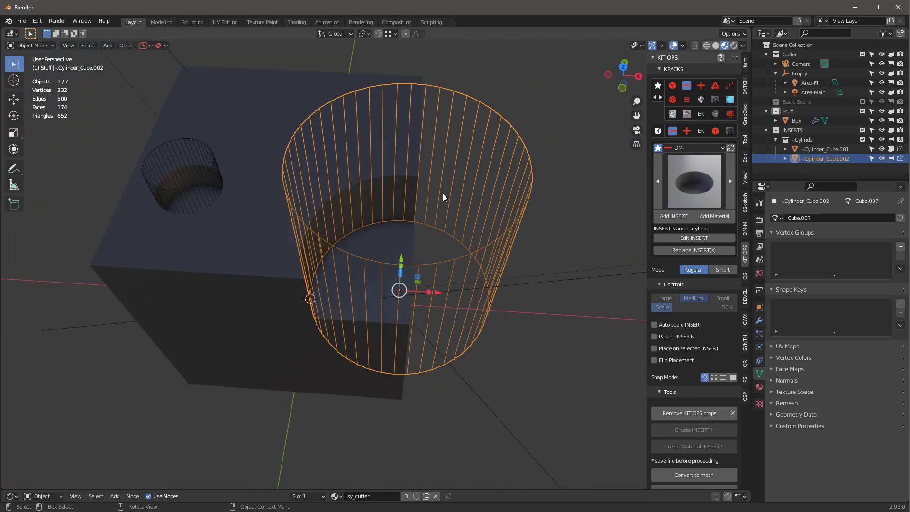
{"action": "middle_click_drag", "start_coordinate": [453, 297], "coordinate": [455, 283]}
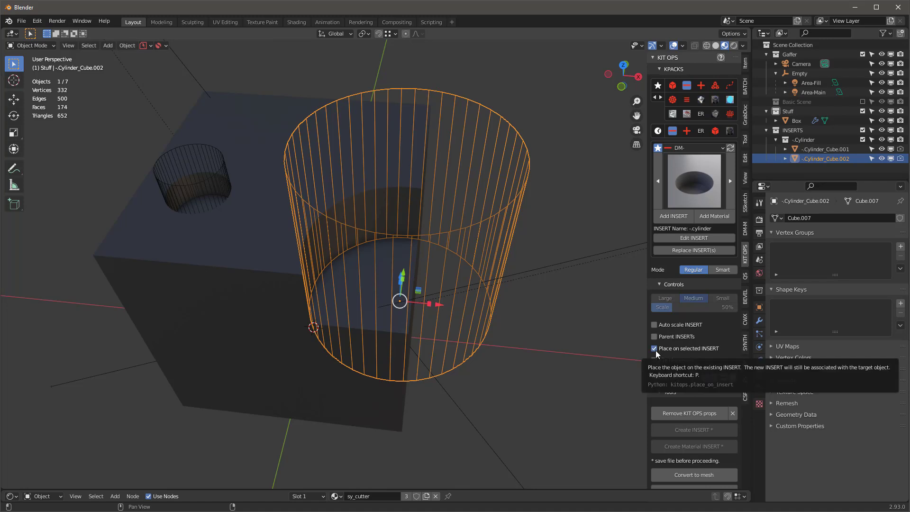
Start another cylinder insert, cancel it, then restart with F face snapping toward the large recess.
{"action": "left_click", "coordinate": [675, 216]}
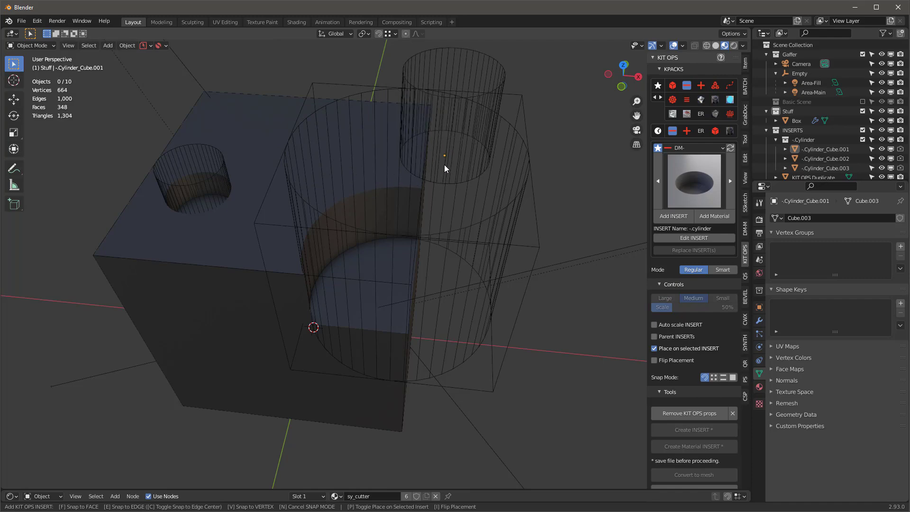
{"action": "right_click", "coordinate": [441, 164]}
{"action": "middle_click_drag", "start_coordinate": [385, 371], "coordinate": [385, 257]}
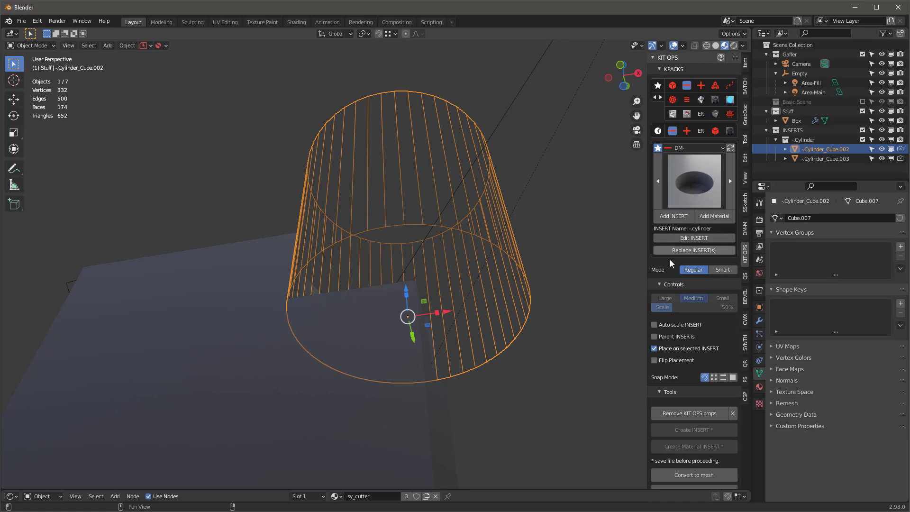
{"action": "left_click", "coordinate": [671, 218]}
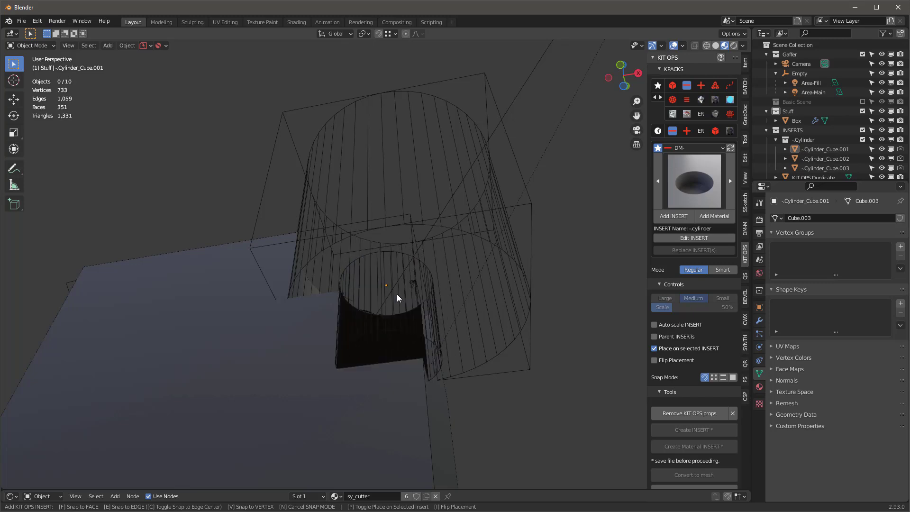
{"action": "key", "text": "f"}
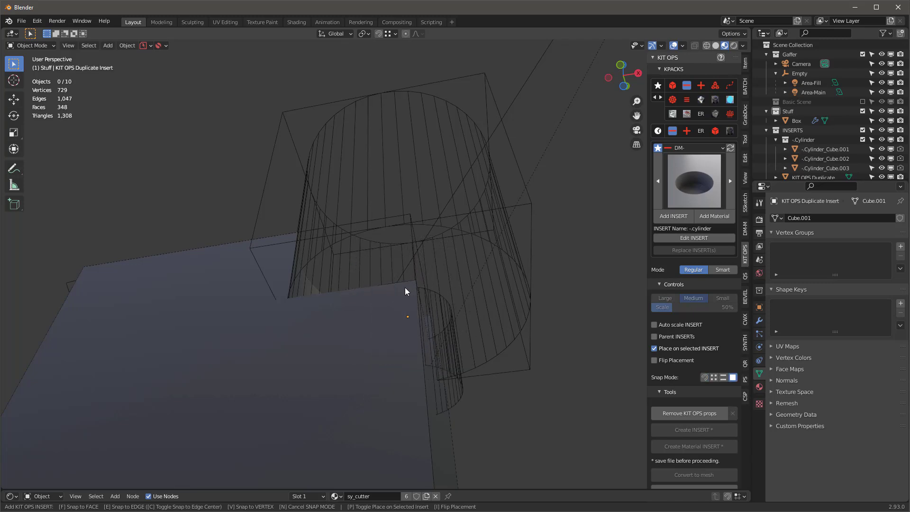
Drop the small cutter inside the large recess and move it along Z to set its depth.
{"action": "left_click", "coordinate": [434, 274]}
{"action": "key", "text": "KP_Decimal"}
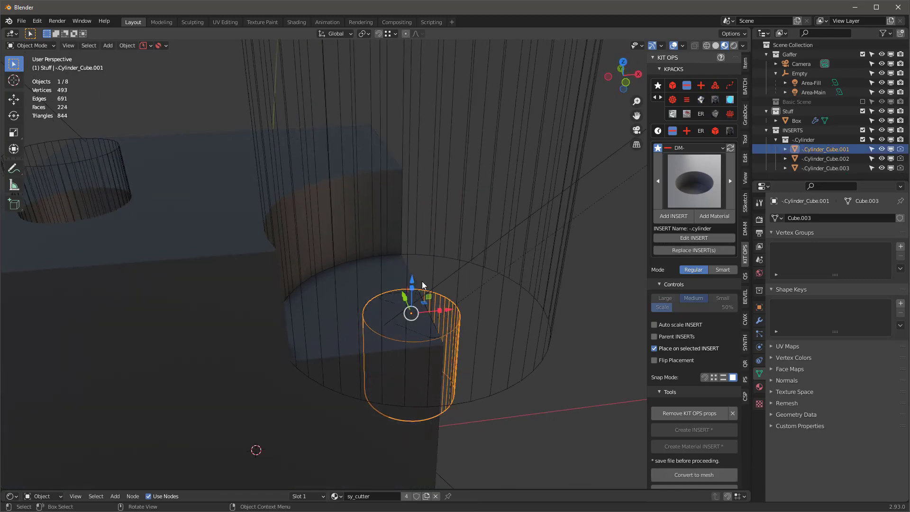
{"action": "key", "text": "g"}
{"action": "key", "text": "z"}
{"action": "left_click", "coordinate": [408, 250]}
{"action": "left_click", "coordinate": [589, 241]}
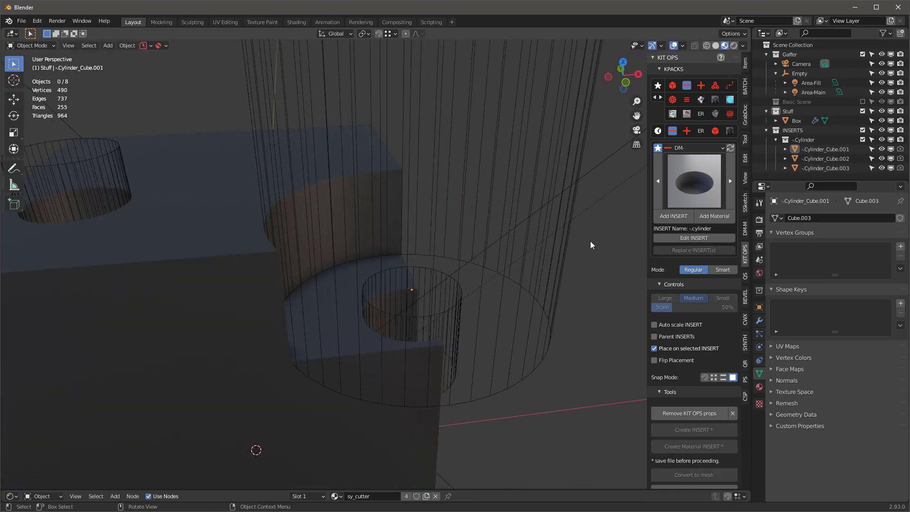
Check the nested holes from top orthographic view in wireframe, then return to solid shading.
{"action": "scroll", "coordinate": [559, 237], "scroll_direction": "down", "scroll_amount": 6}
{"action": "middle_click_drag", "start_coordinate": [530, 233], "coordinate": [487, 261]}
{"action": "scroll", "coordinate": [486, 261], "scroll_direction": "up", "scroll_amount": 5}
{"action": "middle_click_drag", "start_coordinate": [427, 203], "coordinate": [458, 296]}
{"action": "scroll", "coordinate": [458, 296], "scroll_direction": "down", "scroll_amount": 5}
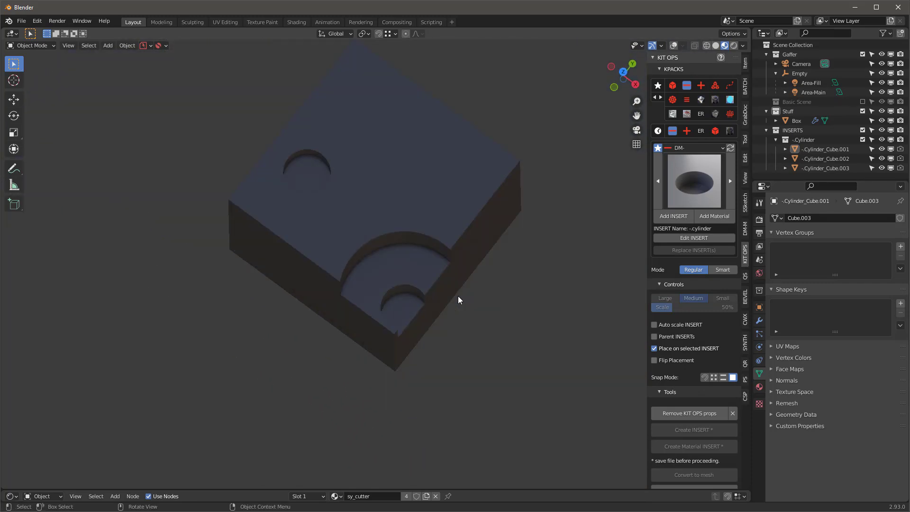
{"action": "key", "text": "KP_7"}
{"action": "key", "text": "shift+z"}
{"action": "scroll", "coordinate": [493, 377], "scroll_direction": "up", "scroll_amount": 1}
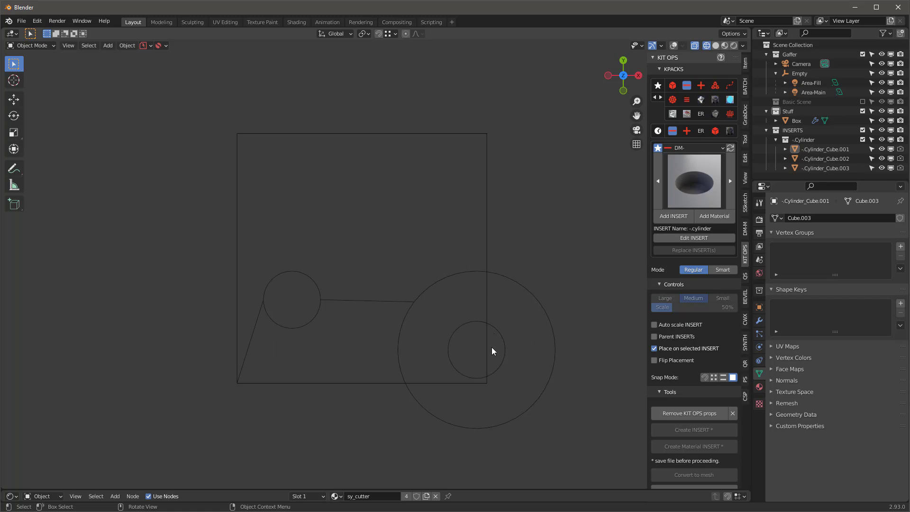
{"action": "mouse_move", "coordinate": [492, 350]}
{"action": "middle_mouse_down"}
{"action": "mouse_move", "coordinate": [489, 295]}
{"action": "mouse_move", "coordinate": [476, 310]}
{"action": "mouse_move", "coordinate": [505, 310]}
{"action": "mouse_move", "coordinate": [479, 278]}
{"action": "mouse_move", "coordinate": [426, 299]}
{"action": "mouse_move", "coordinate": [505, 310]}
{"action": "mouse_move", "coordinate": [485, 327]}
{"action": "middle_mouse_up"}
{"action": "key", "text": "shift+z"}
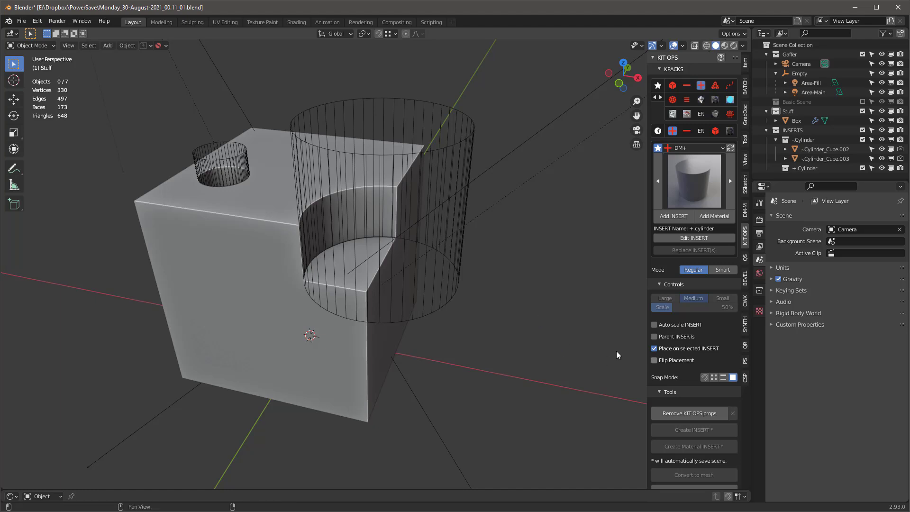
Add a +.cylinder insert onto the large cutter with flipped placement and move it lower.
{"action": "scroll", "coordinate": [421, 257], "scroll_direction": "up", "scroll_amount": 3}
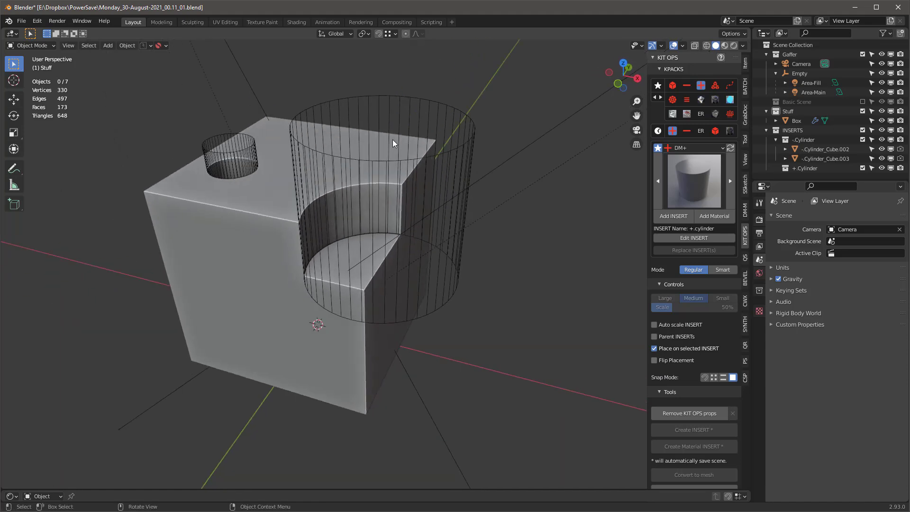
{"action": "left_click", "coordinate": [473, 183]}
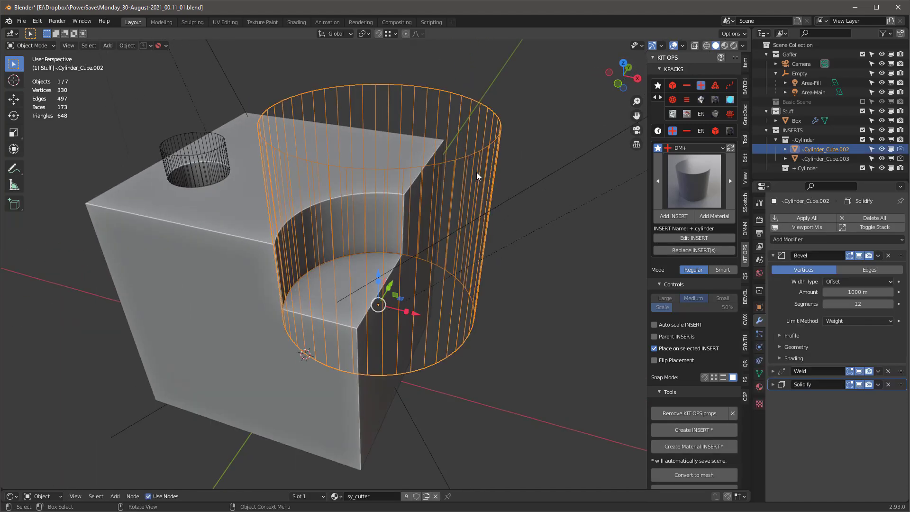
{"action": "left_click", "coordinate": [683, 215]}
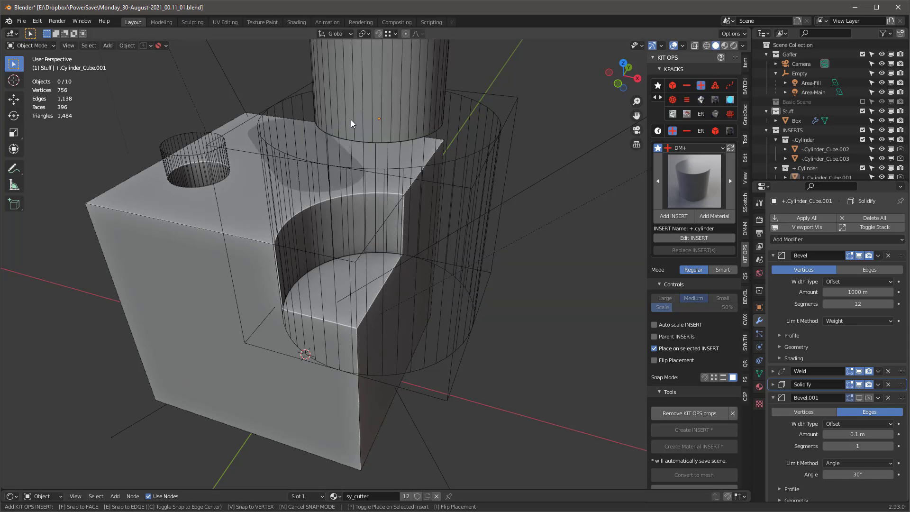
{"action": "key", "text": "i"}
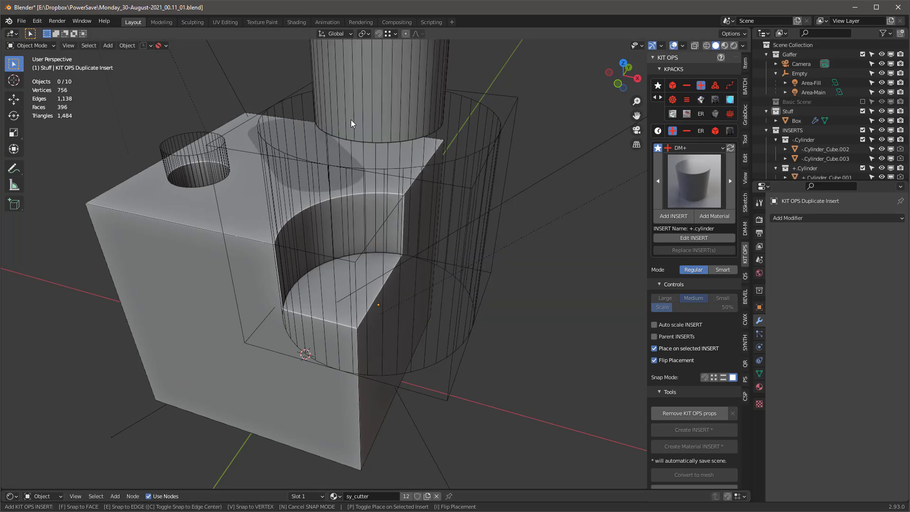
{"action": "left_click", "coordinate": [380, 309]}
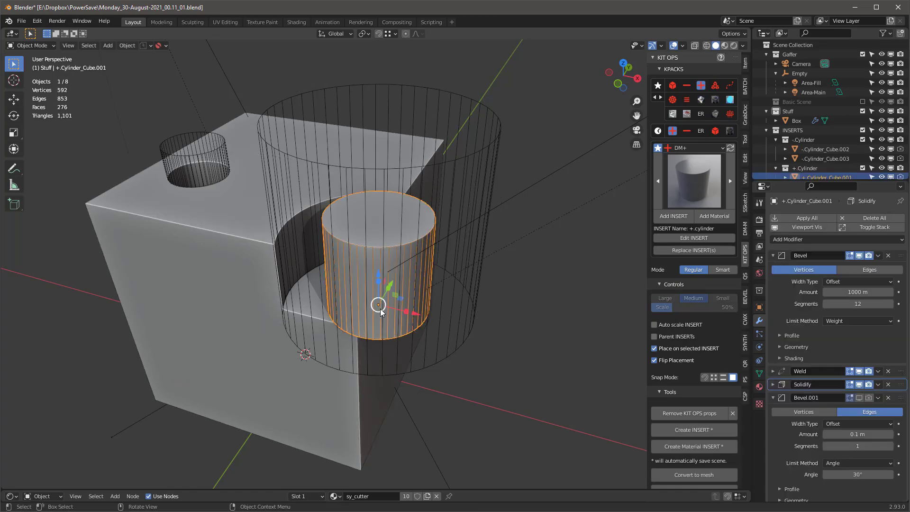
{"action": "middle_click_drag", "start_coordinate": [376, 294], "coordinate": [381, 275]}
{"action": "key", "text": "g"}
{"action": "left_click", "coordinate": [383, 329]}
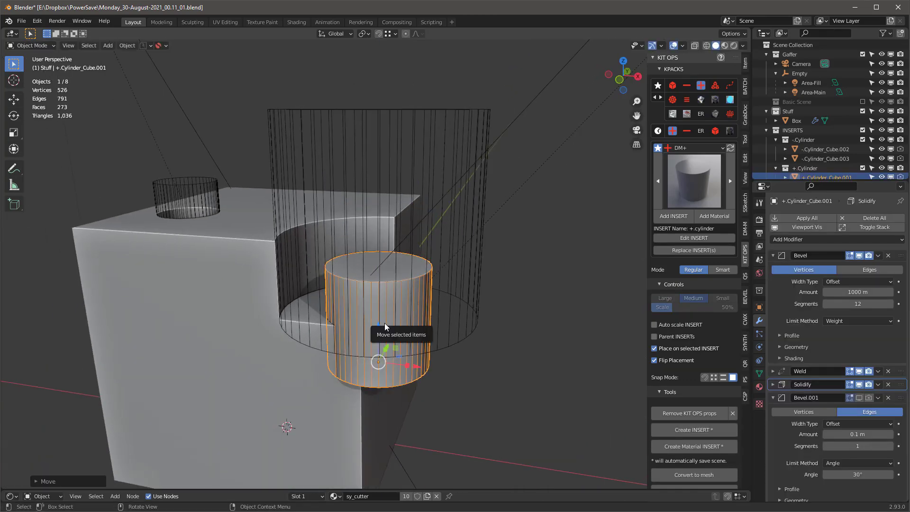
Delete the +.cylinder insert and switch the library to the DM- pack.
{"action": "key", "text": "x"}
{"action": "left_click", "coordinate": [384, 321]}
{"action": "middle_click_drag", "start_coordinate": [433, 292], "coordinate": [436, 266]}
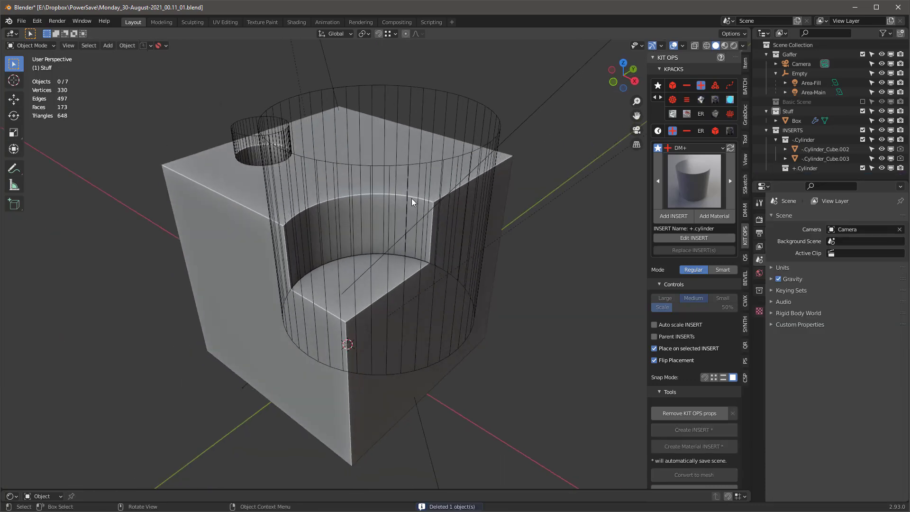
{"action": "left_click", "coordinate": [687, 85]}
Place a DM- cyl-48 cutter inside the large cylindrical cutout, targeting the big cutter.
{"action": "left_click", "coordinate": [707, 173]}
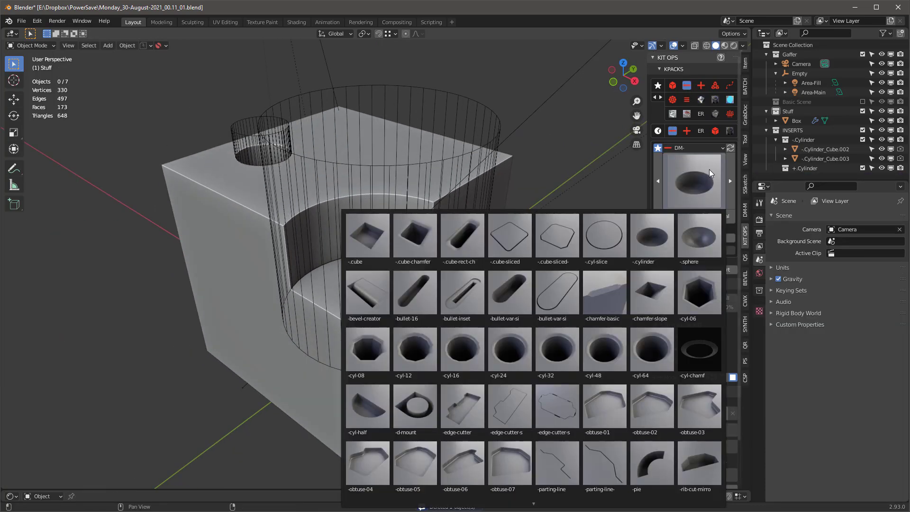
{"action": "left_click", "coordinate": [610, 348]}
{"action": "middle_click_drag", "start_coordinate": [353, 291], "coordinate": [453, 192]}
{"action": "left_click", "coordinate": [407, 210]}
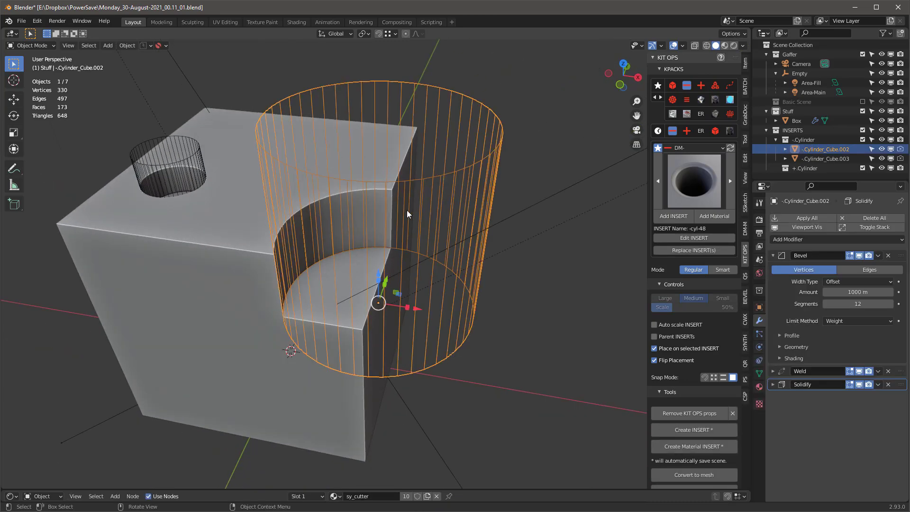
{"action": "left_click", "coordinate": [676, 216]}
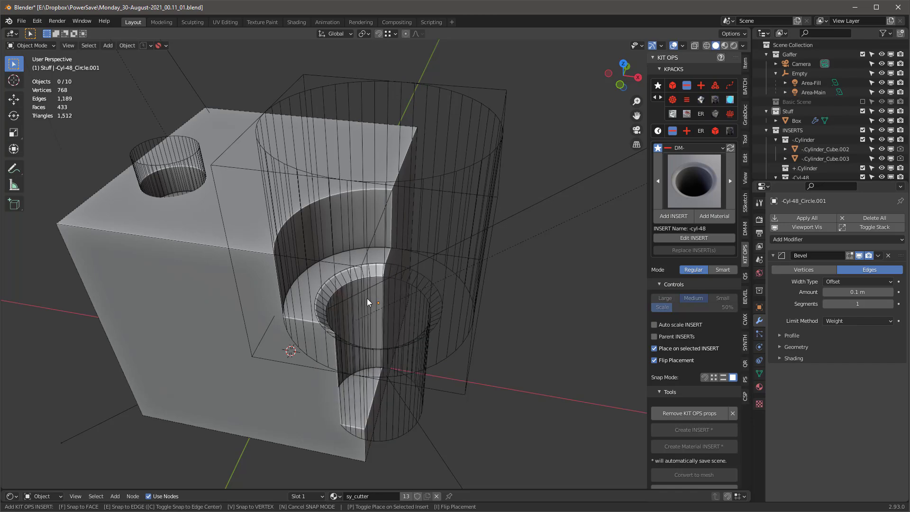
{"action": "left_click", "coordinate": [367, 298]}
Hide cutter wireframes and verify the concentric cut from top view in wireframe.
{"action": "middle_click_drag", "start_coordinate": [364, 241], "coordinate": [370, 166]}
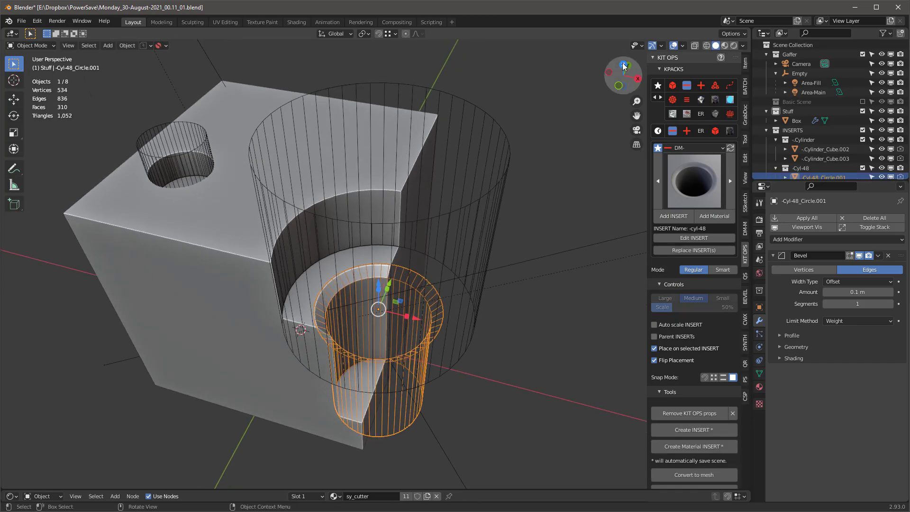
{"action": "left_click", "coordinate": [670, 47]}
{"action": "middle_click_drag", "start_coordinate": [595, 117], "coordinate": [463, 184]}
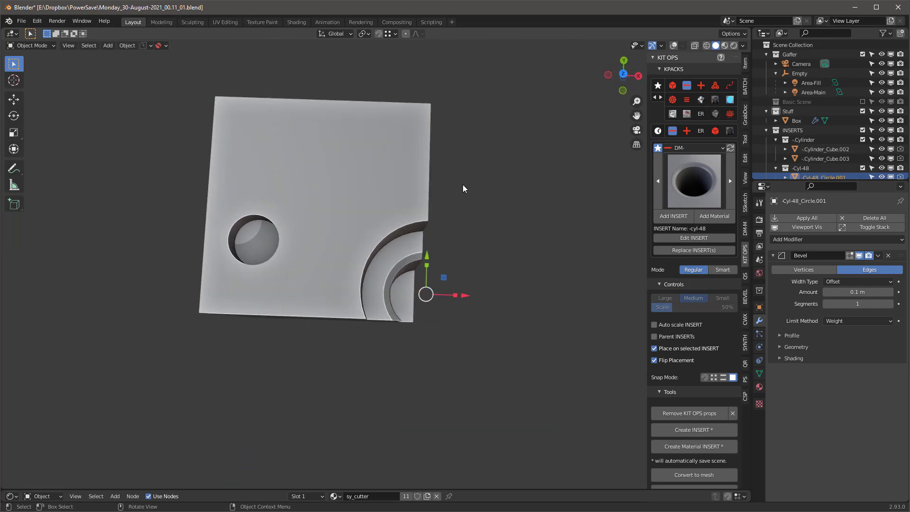
{"action": "key", "text": "KP_7"}
{"action": "key", "text": "shift+z"}
{"action": "scroll", "coordinate": [483, 197], "scroll_direction": "up", "scroll_amount": 2}
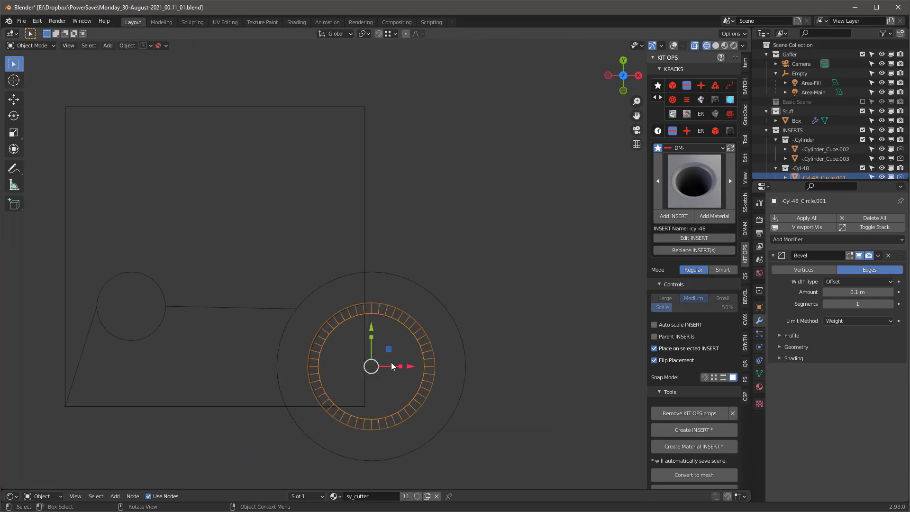
{"action": "middle_click_drag", "start_coordinate": [391, 366], "coordinate": [417, 355], "text": "shift"}
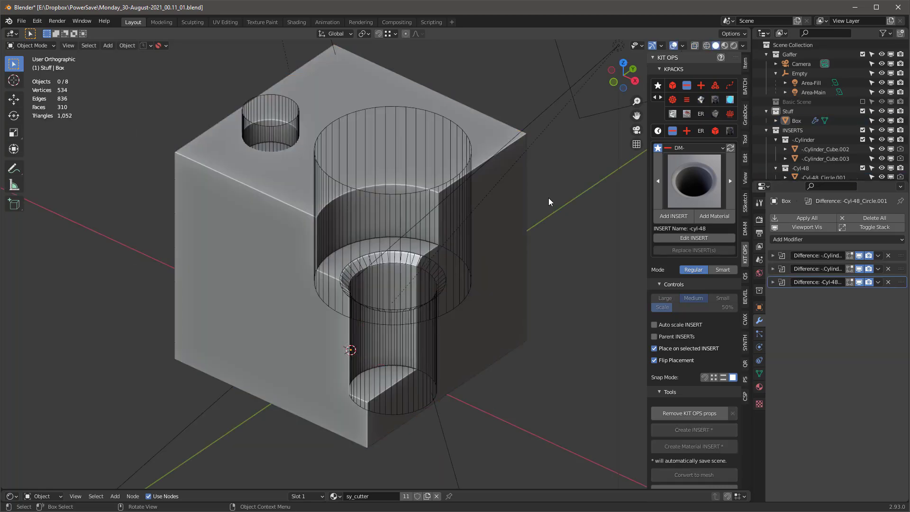
{"action": "middle_click_drag", "start_coordinate": [548, 198], "coordinate": [447, 186]}
{"action": "left_click", "coordinate": [447, 186]}
Delete the small cylinder cutter from the box top.
{"action": "middle_click_drag", "start_coordinate": [482, 307], "coordinate": [407, 231]}
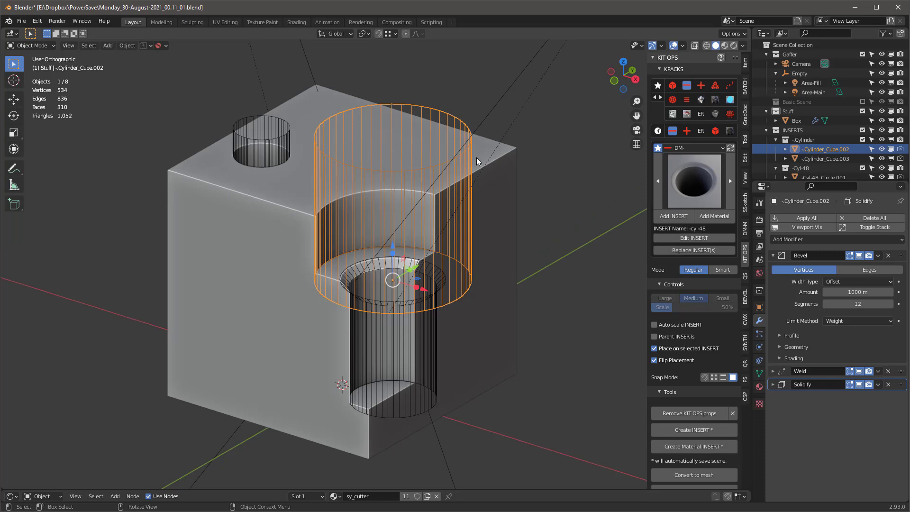
{"action": "left_click", "coordinate": [288, 139]}
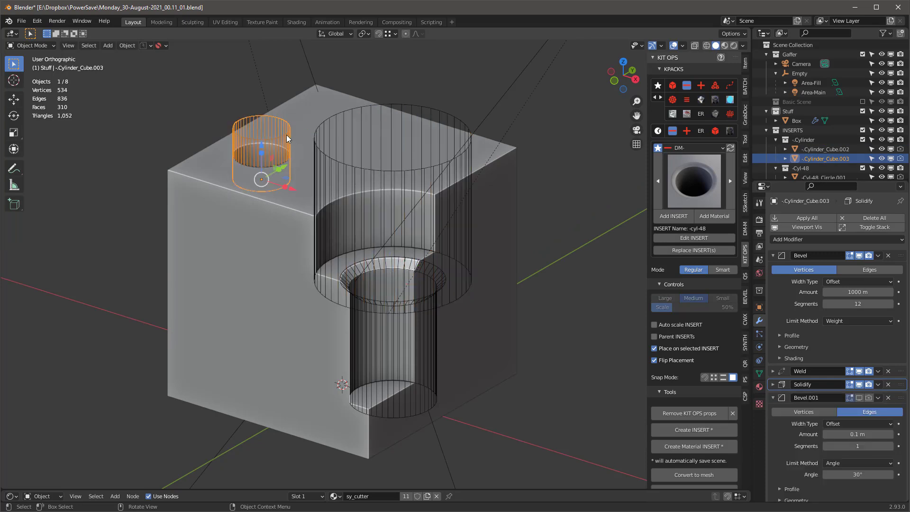
{"action": "key", "text": "x"}
{"action": "left_click", "coordinate": [288, 138]}
Switch KIT OPS to Smart mode and mirror both the large and cyl-48 cutters across X and Y.
{"action": "left_click", "coordinate": [452, 167]}
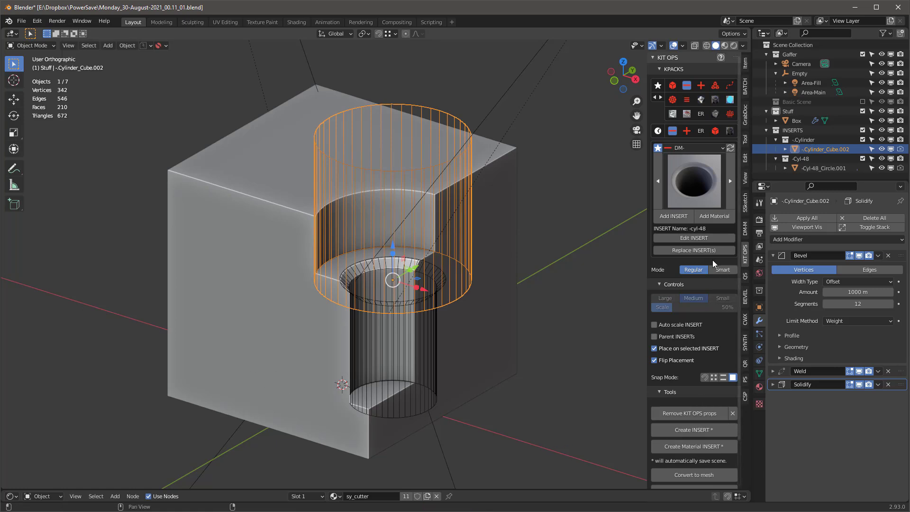
{"action": "left_click", "coordinate": [728, 268]}
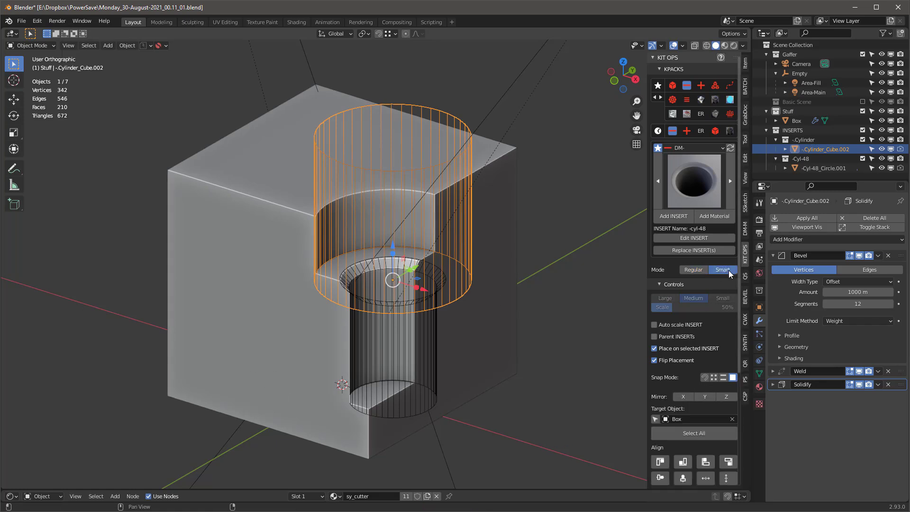
{"action": "left_click", "coordinate": [682, 396]}
{"action": "left_click", "coordinate": [706, 396]}
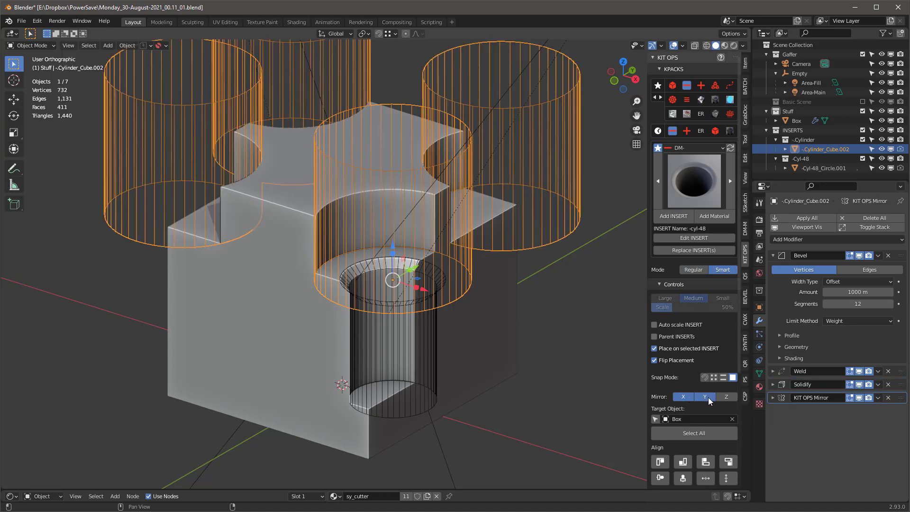
{"action": "left_click", "coordinate": [427, 373]}
{"action": "left_click", "coordinate": [682, 397]}
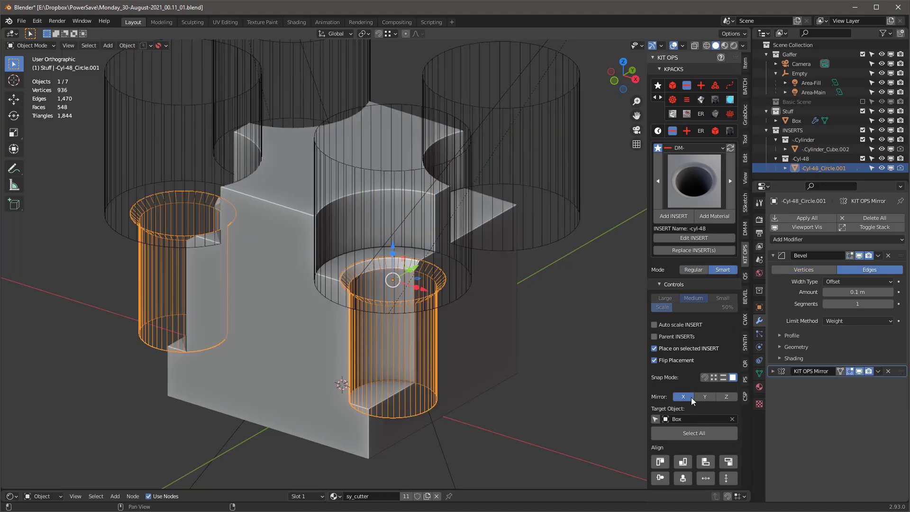
{"action": "left_click", "coordinate": [705, 397]}
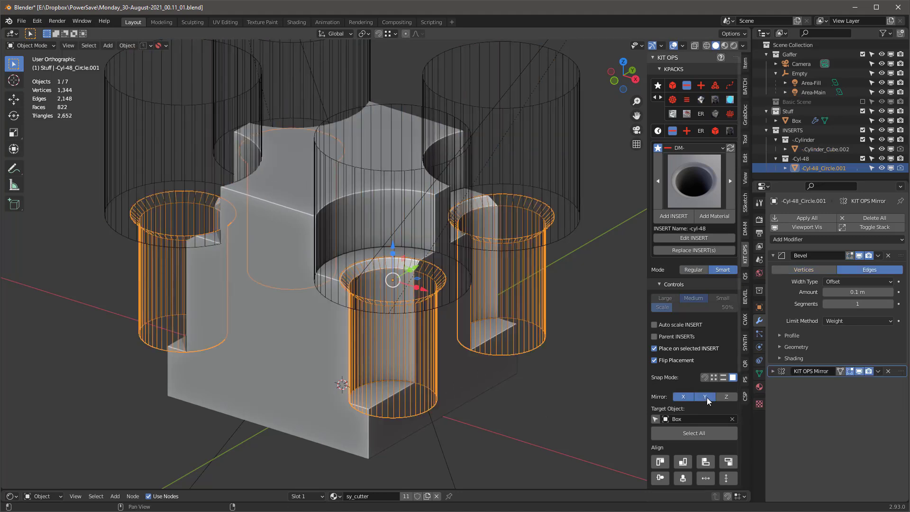
Hide the cutter wireframes to review the four mirrored corner cutouts, then show them again.
{"action": "left_click", "coordinate": [672, 45]}
{"action": "middle_click_drag", "start_coordinate": [592, 100], "coordinate": [442, 178]}
{"action": "left_click", "coordinate": [431, 215]}
{"action": "key", "text": "shift+alt+z"}
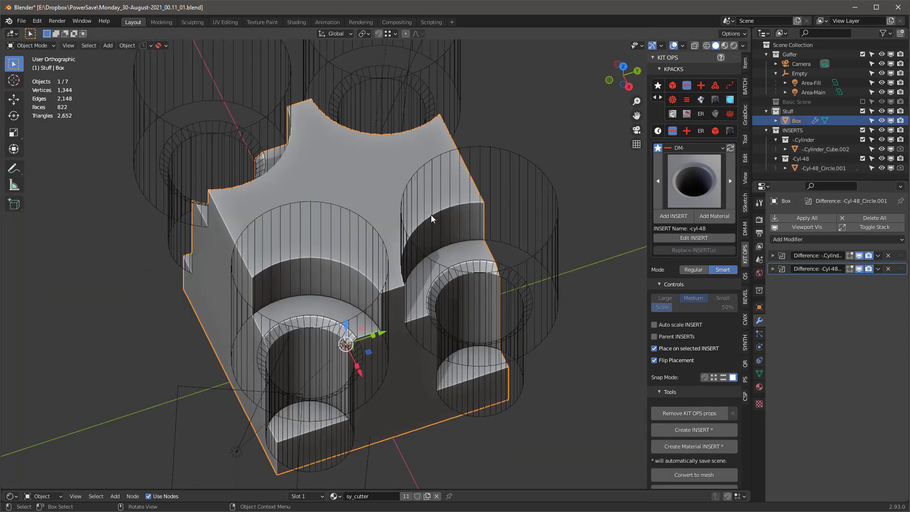
{"action": "left_click", "coordinate": [537, 114]}
{"action": "middle_click_drag", "start_coordinate": [537, 115], "coordinate": [404, 94]}
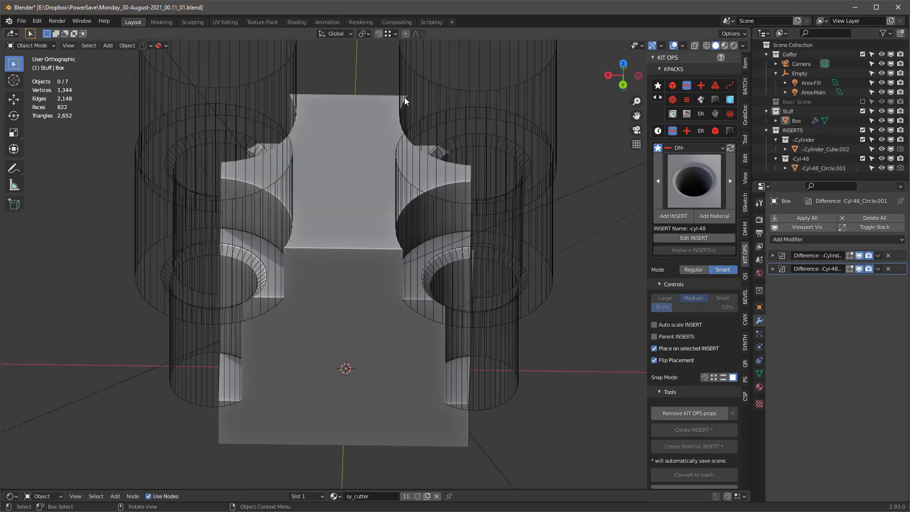
{"action": "middle_click_drag", "start_coordinate": [359, 163], "coordinate": [602, 177]}
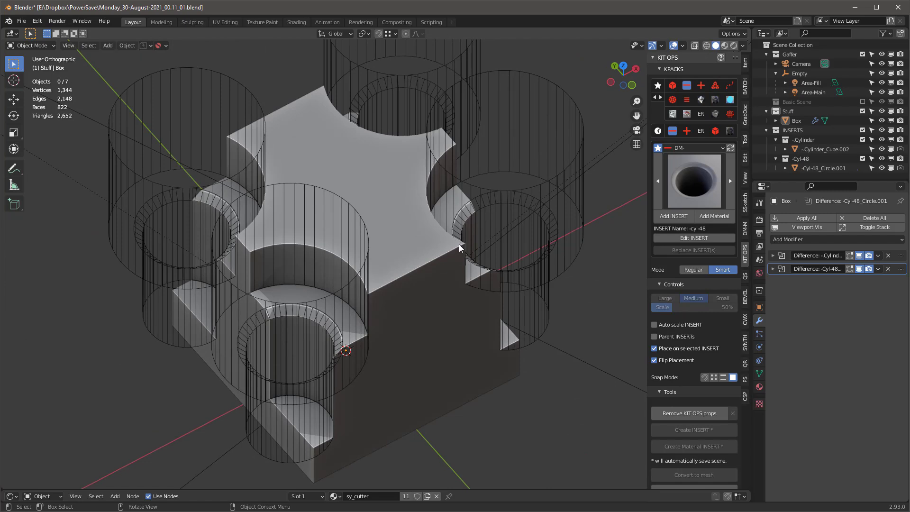